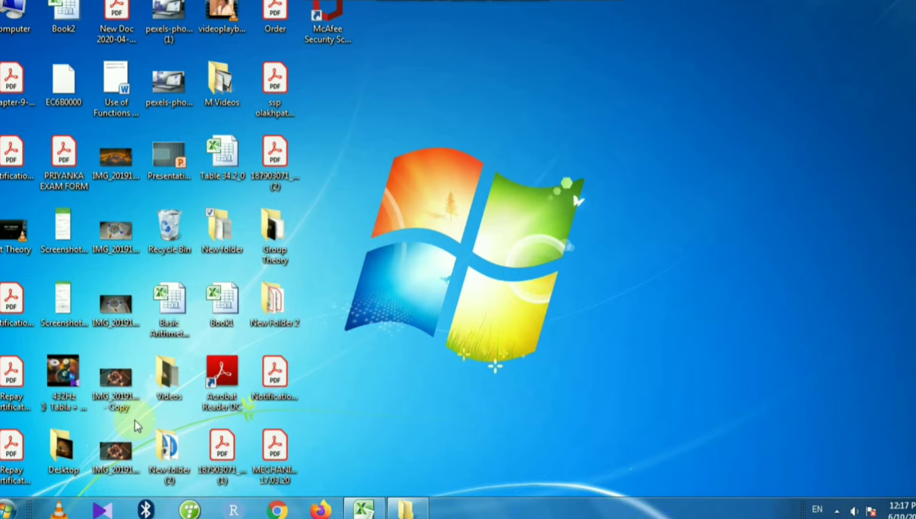
# Launch Microsoft Excel 2010 with a blank workbook and dismiss the Office activation notice
pyautogui.click(9, 509)
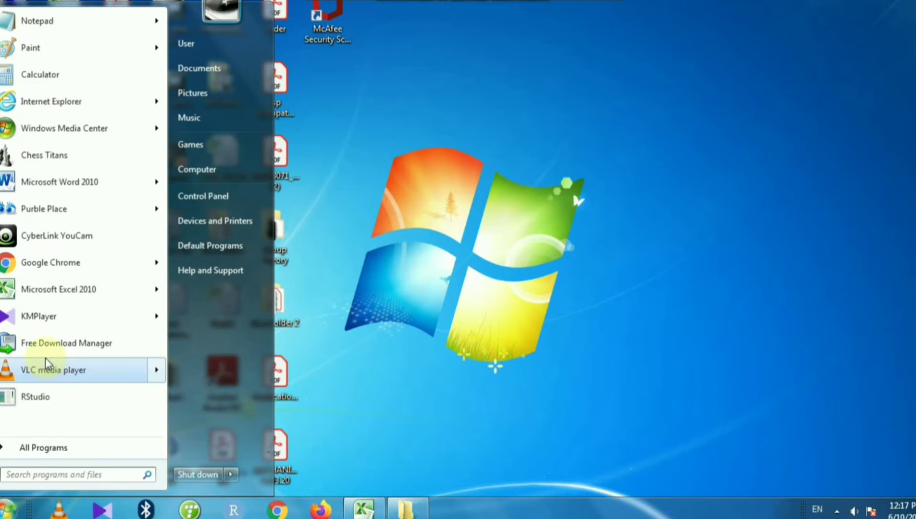
pyautogui.click(29, 450)
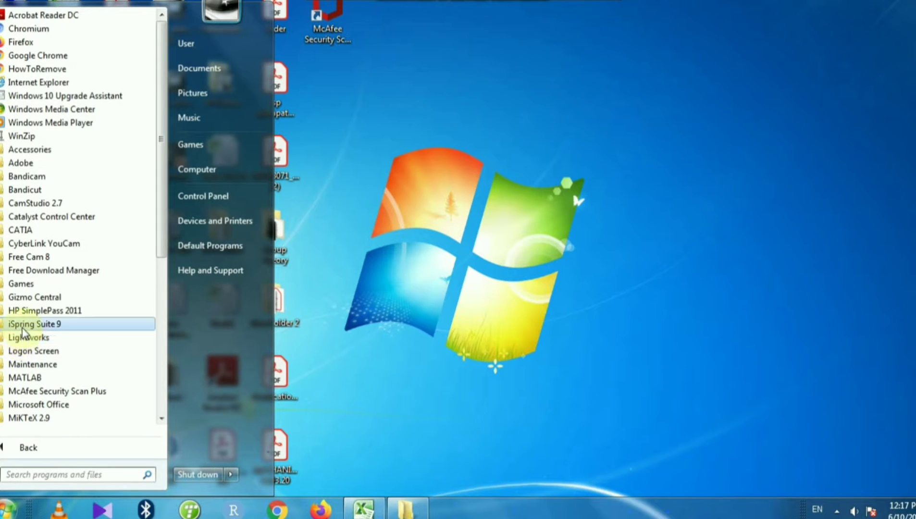
pyautogui.click(18, 408)
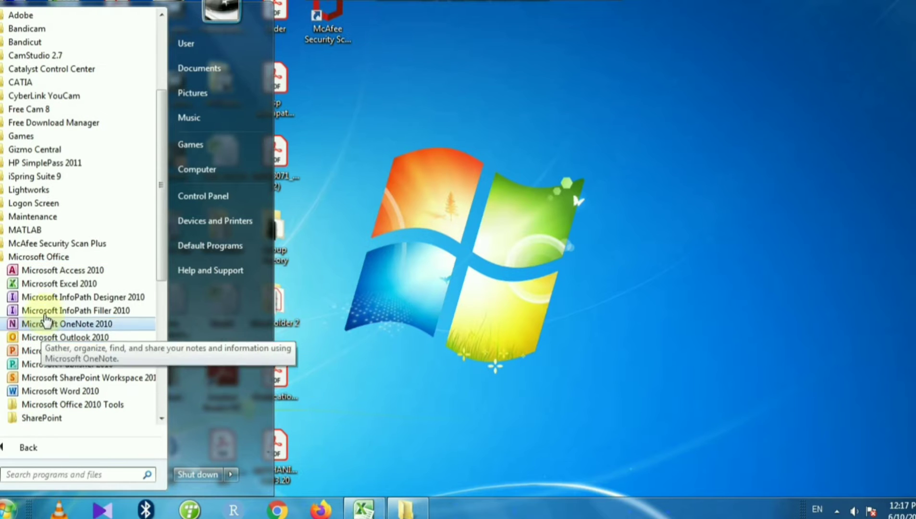
pyautogui.click(48, 283)
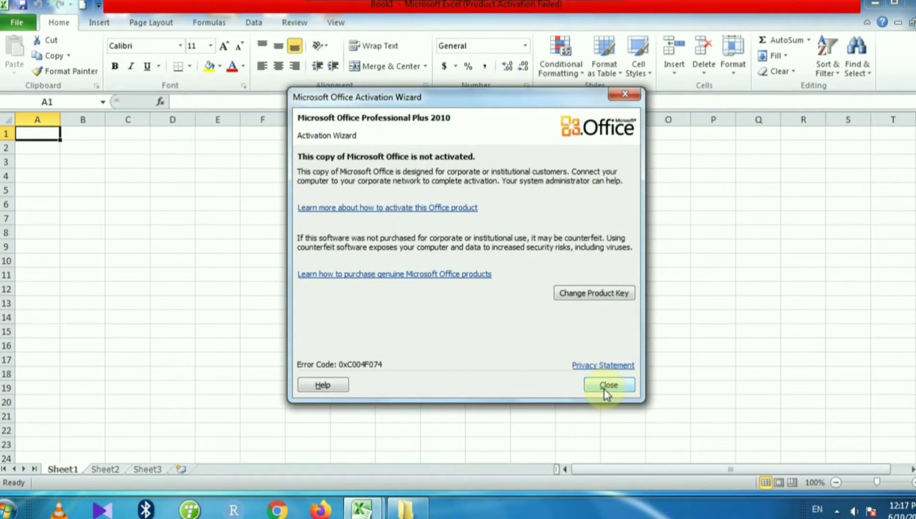
pyautogui.click(603, 388)
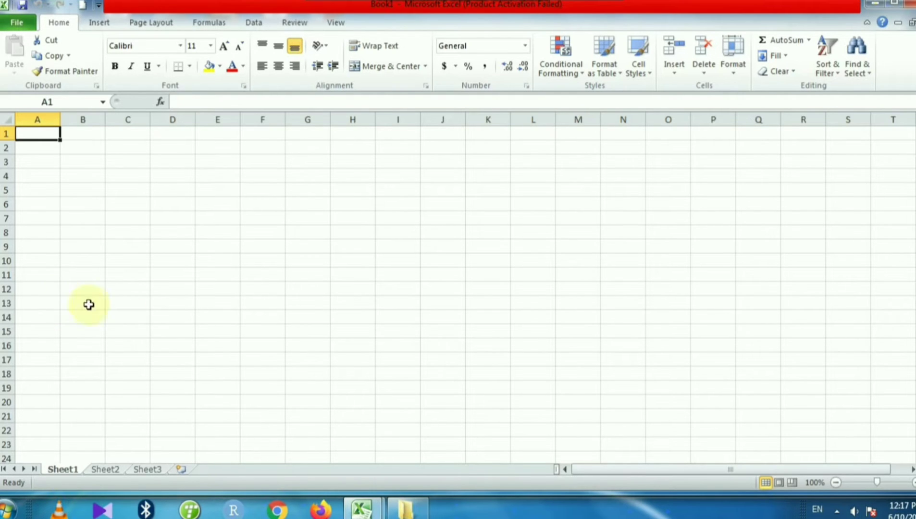
# Switch to the other open Excel workbook and copy the engineering branch admissions table in A2:B7 of Sheet3
pyautogui.click(373, 512)
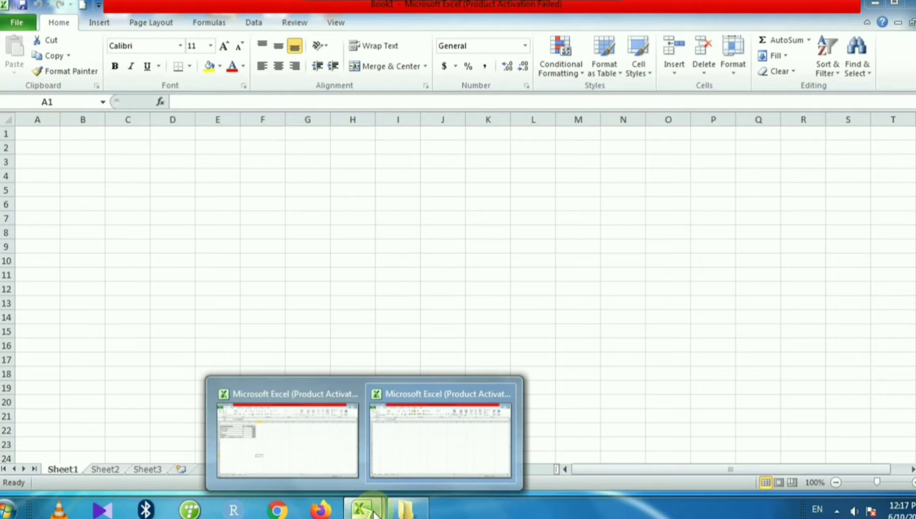
pyautogui.click(328, 463)
pyautogui.moveTo(98, 142); pyautogui.dragTo(235, 215)
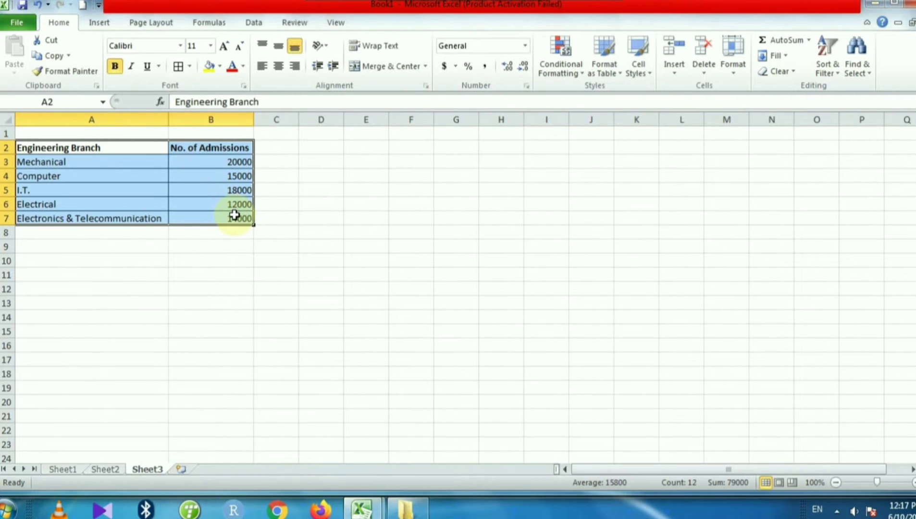
pyautogui.hotkey('ctrl', 'c')
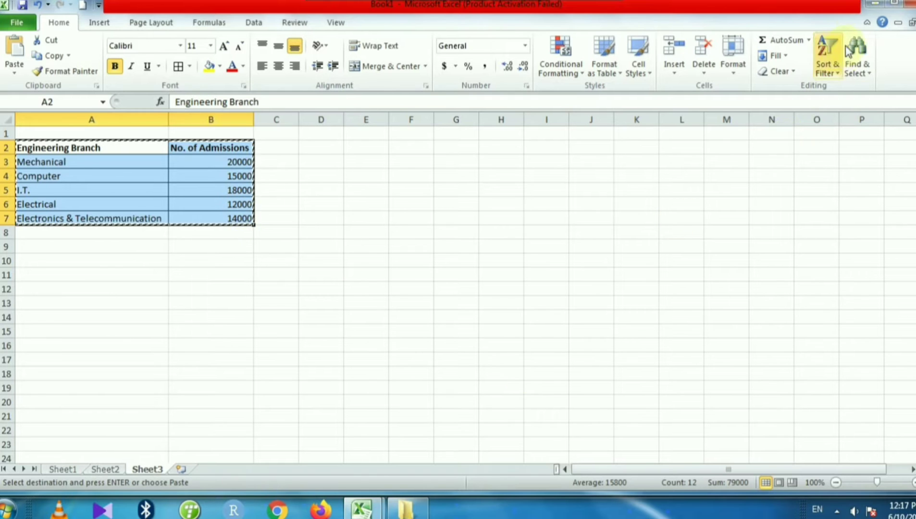
# Paste the admissions table at A2 of Sheet1 in the blank workbook and autofit columns A and B
pyautogui.click(874, 4)
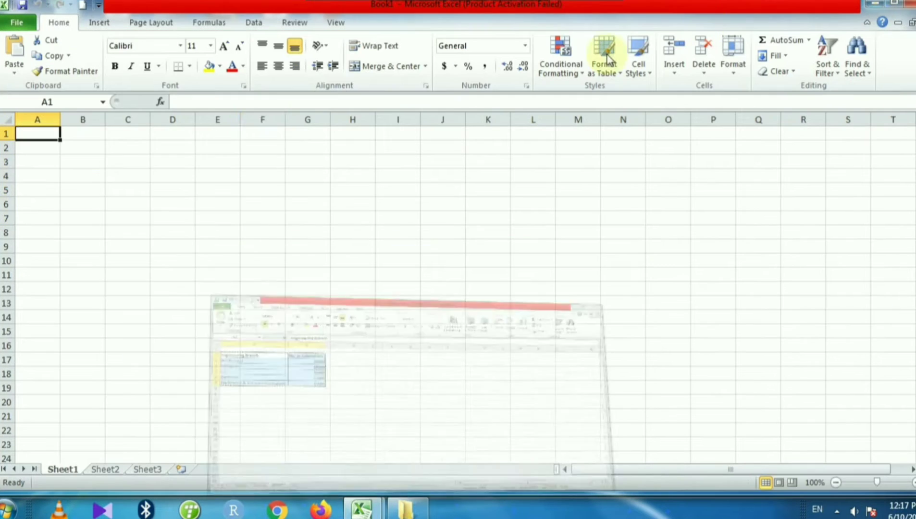
pyautogui.click(33, 150)
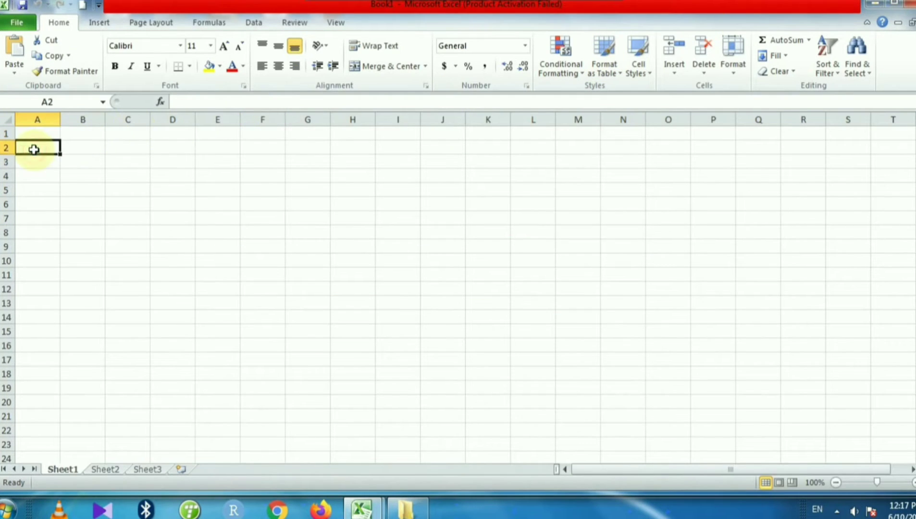
pyautogui.hotkey('ctrl', 'v')
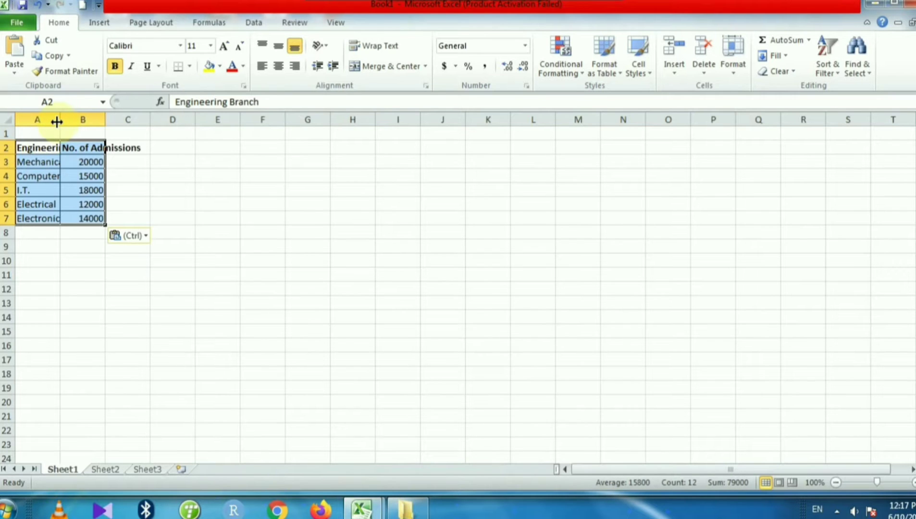
pyautogui.doubleClick(59, 120)
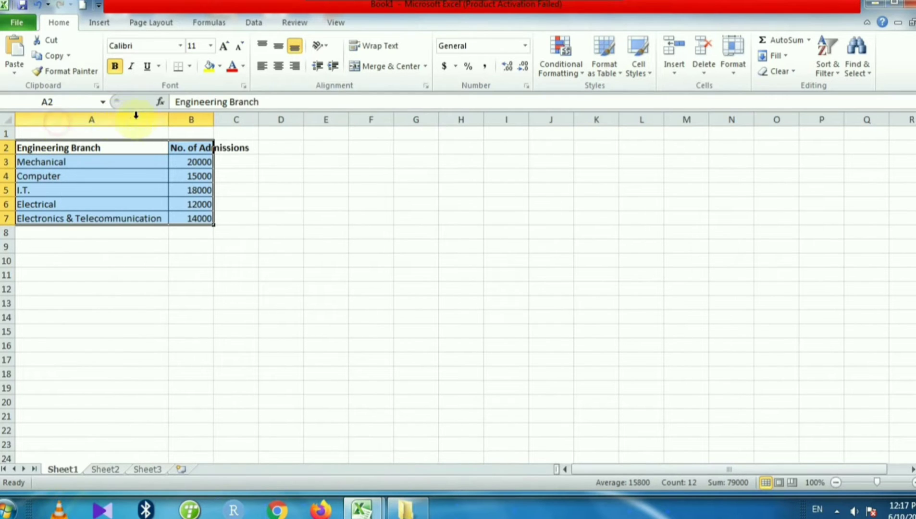
pyautogui.doubleClick(214, 118)
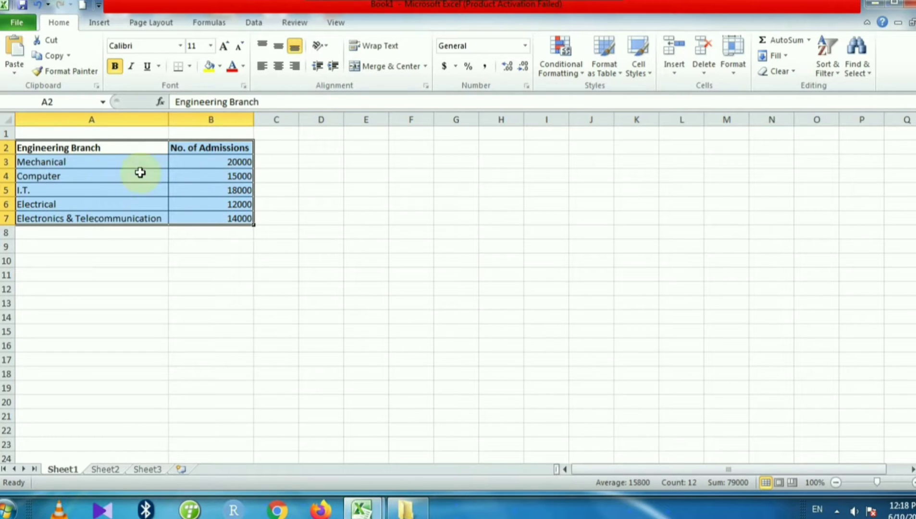
# Insert a 2-D clustered column chart from A2:B7 and place it just below the table
pyautogui.click(197, 233)
pyautogui.moveTo(103, 148); pyautogui.dragTo(228, 216)
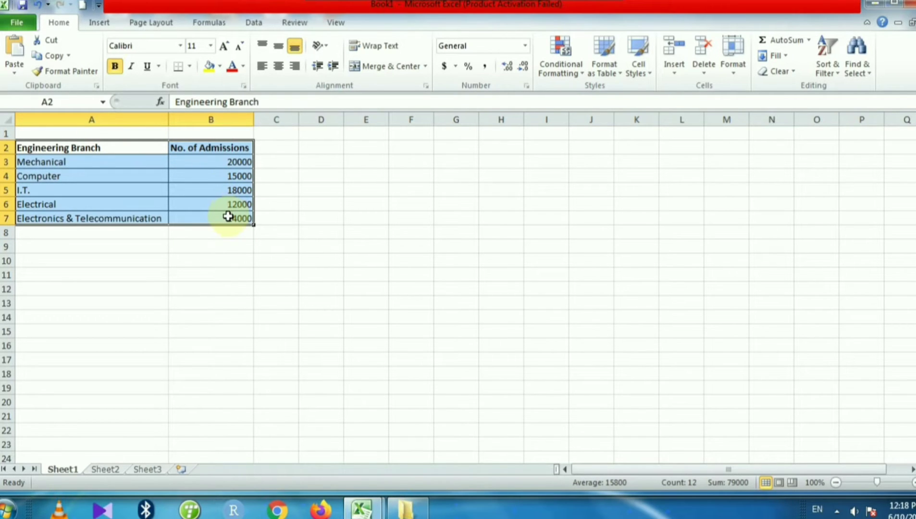
pyautogui.click(99, 24)
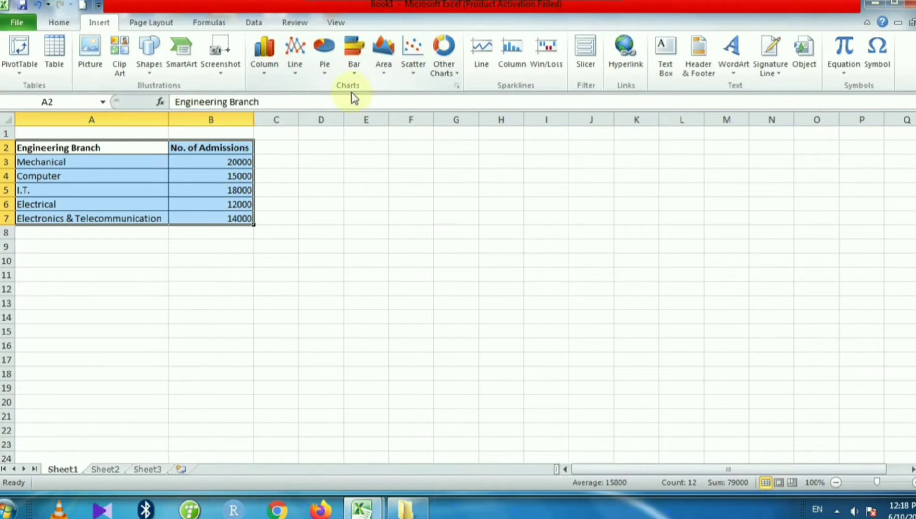
pyautogui.click(265, 72)
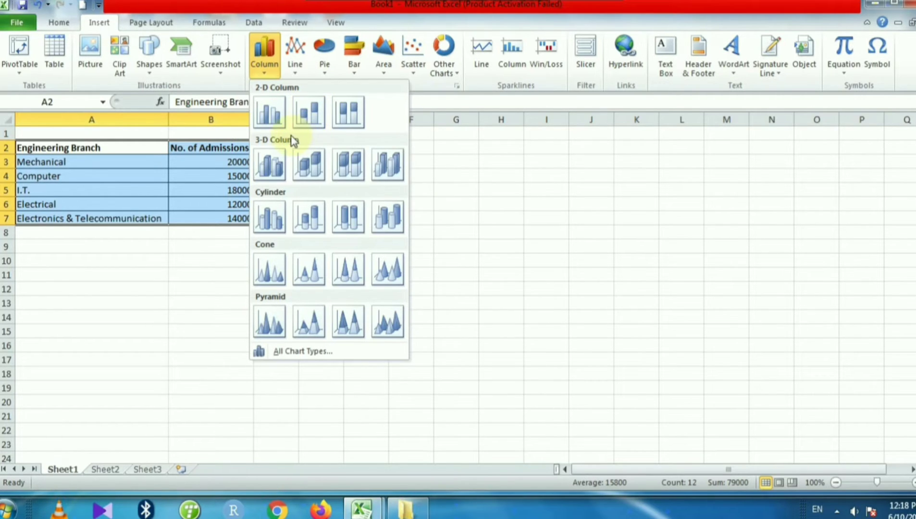
pyautogui.click(270, 113)
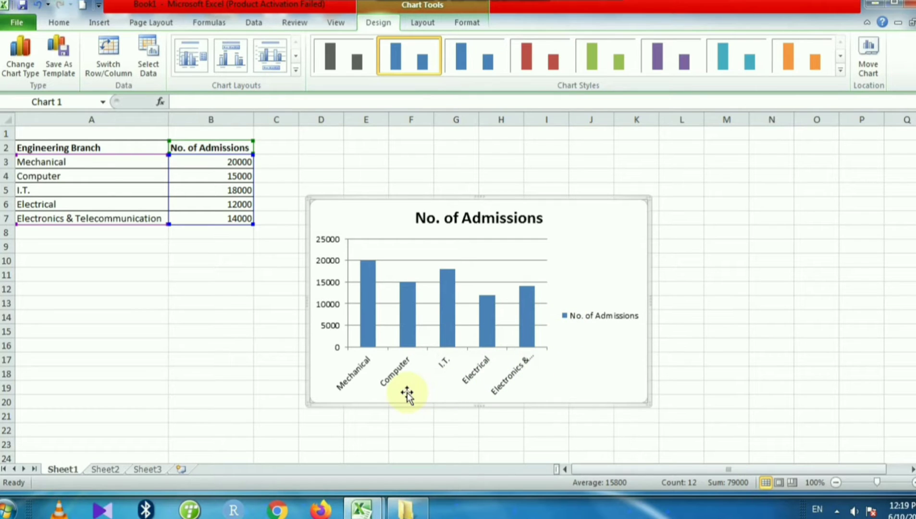
pyautogui.click(401, 206)
pyautogui.moveTo(402, 206); pyautogui.dragTo(208, 243)
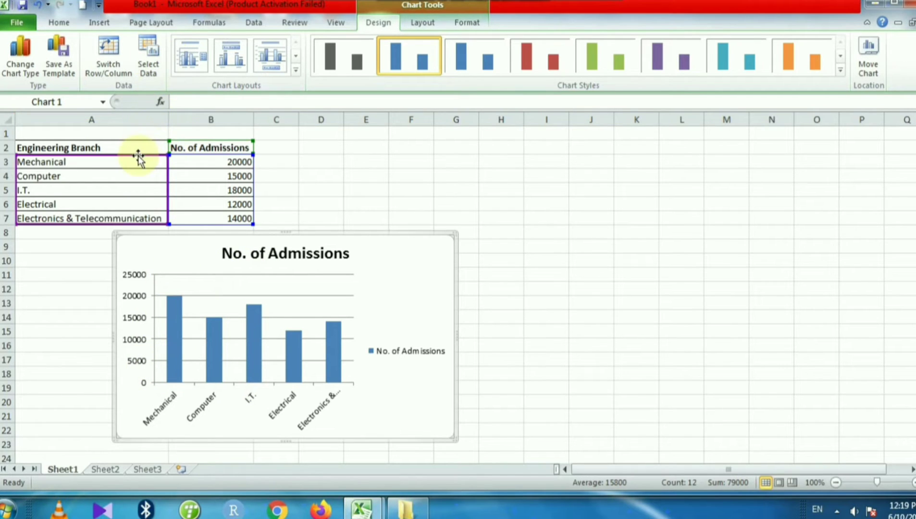
# Insert a 2-D clustered bar chart from the same admissions table, A2:B7
pyautogui.moveTo(135, 147); pyautogui.dragTo(238, 219)
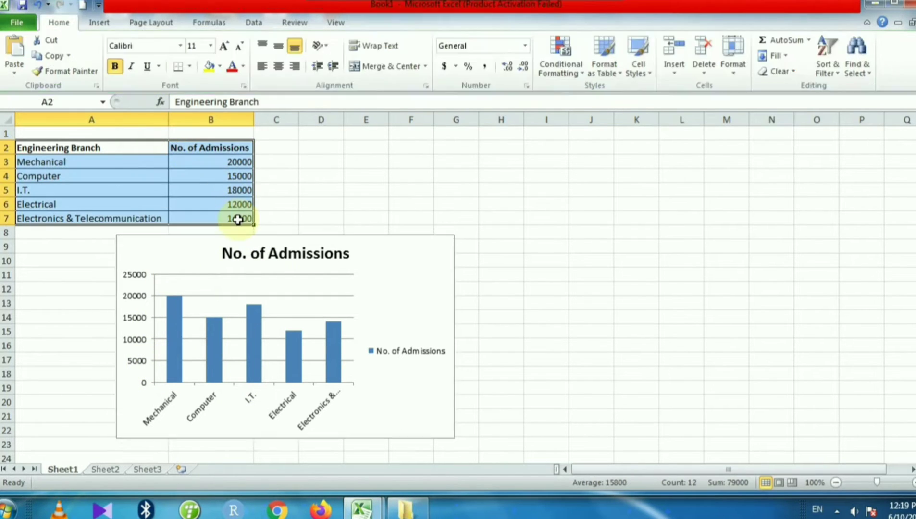
pyautogui.click(102, 23)
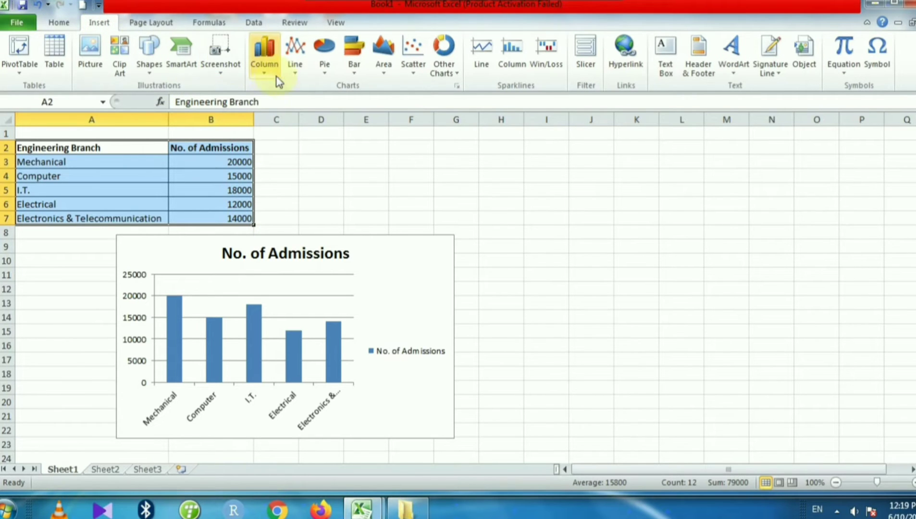
pyautogui.click(355, 76)
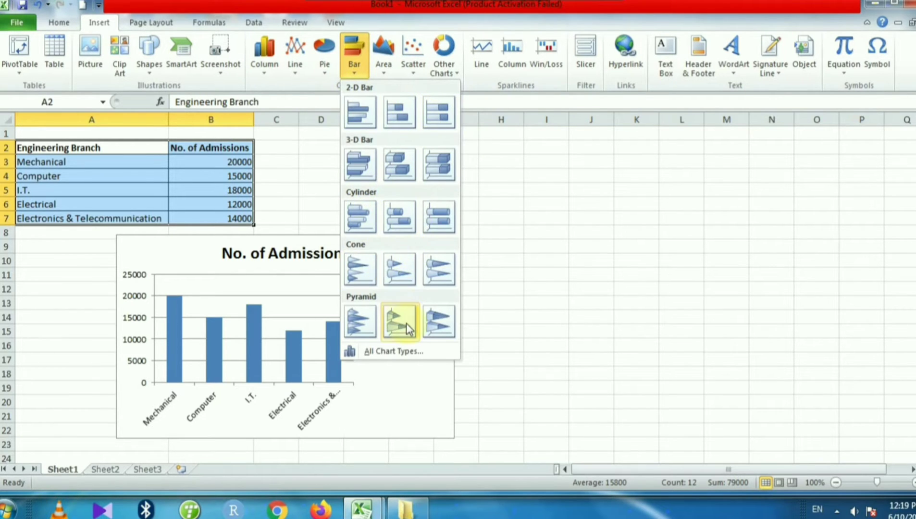
pyautogui.click(366, 127)
# Move the whole bar chart to the right of the column chart with their top edges level, keeping its title in its original place
pyautogui.moveTo(419, 216); pyautogui.dragTo(633, 265)
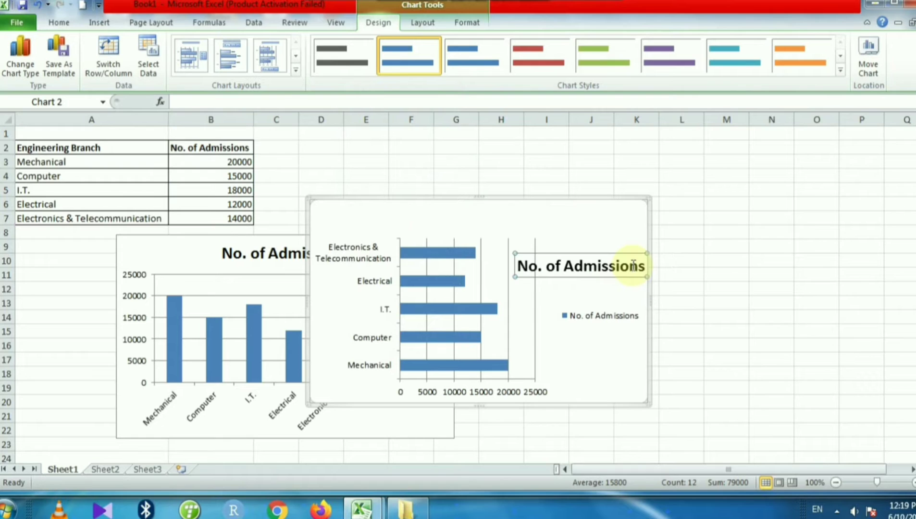
pyautogui.hotkey('ctrl', 'z')
pyautogui.moveTo(593, 218); pyautogui.dragTo(788, 268)
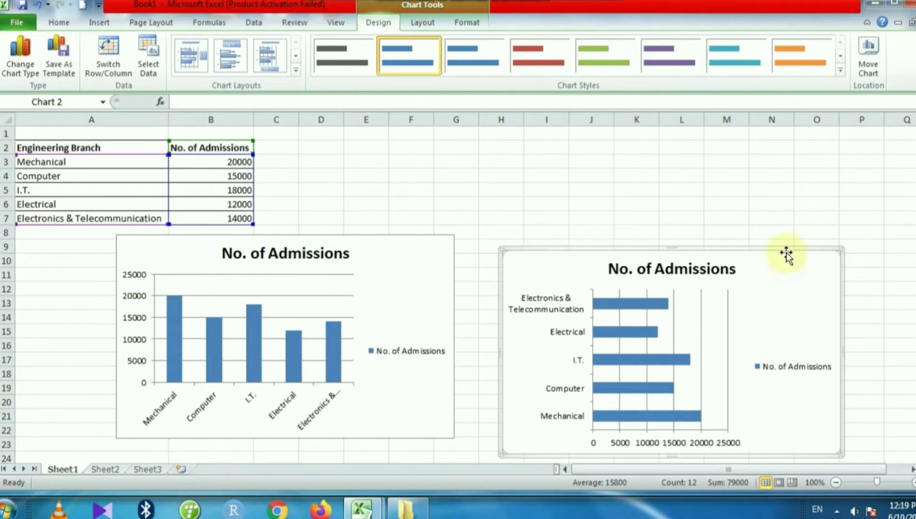
pyautogui.doubleClick(787, 267)
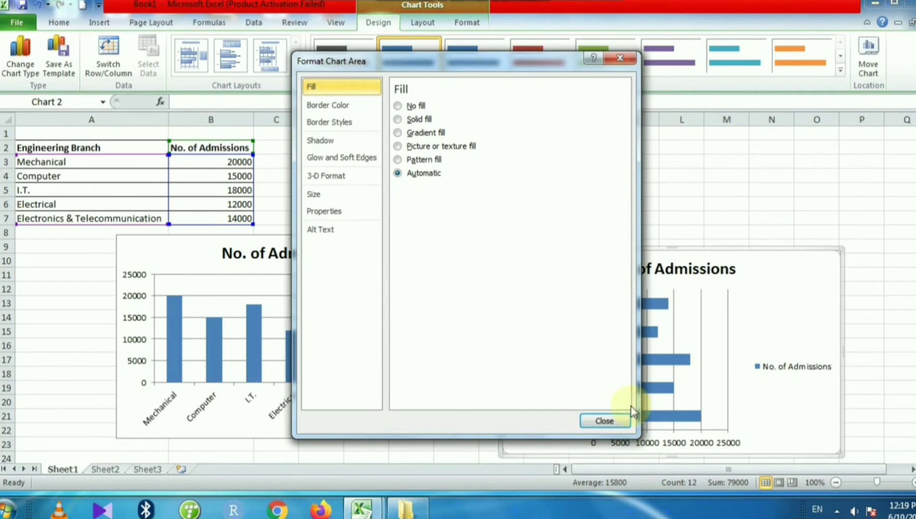
pyautogui.click(604, 421)
pyautogui.moveTo(773, 254); pyautogui.dragTo(766, 242)
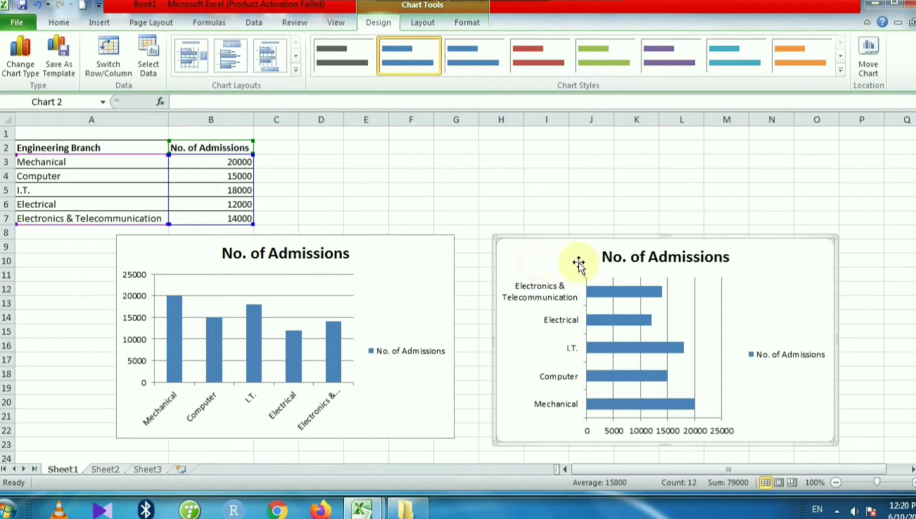
# Shift both charts farther right so they sit apart, and stretch the column chart outward on all four sides
pyautogui.moveTo(601, 246); pyautogui.dragTo(791, 181)
pyautogui.moveTo(416, 255); pyautogui.dragTo(609, 221)
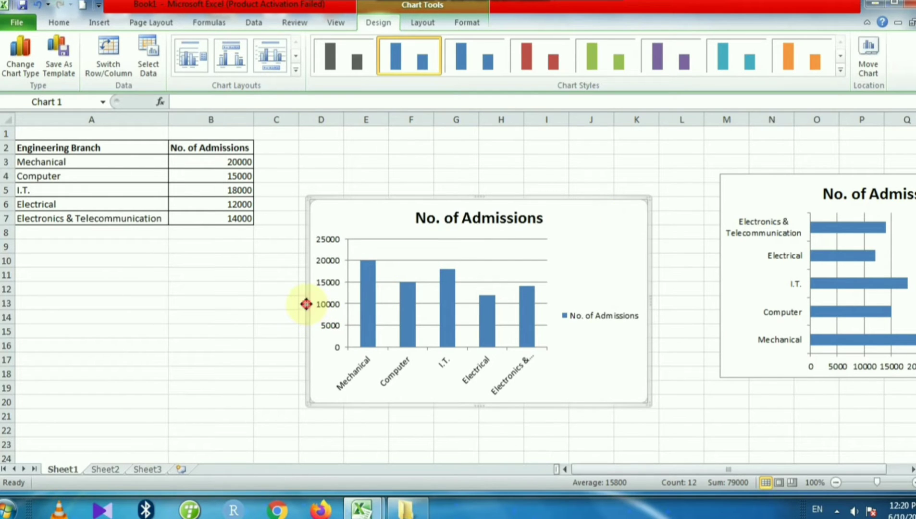
pyautogui.moveTo(307, 302); pyautogui.dragTo(244, 304)
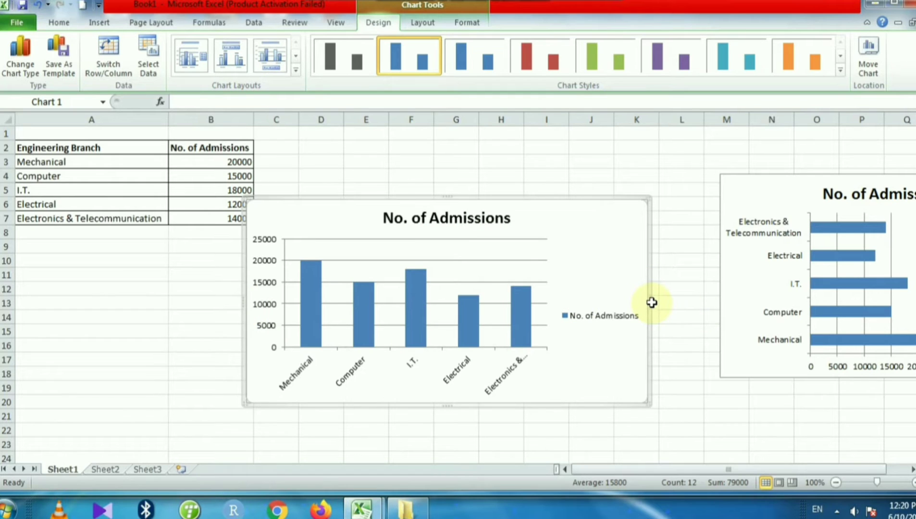
pyautogui.moveTo(649, 300); pyautogui.dragTo(721, 296)
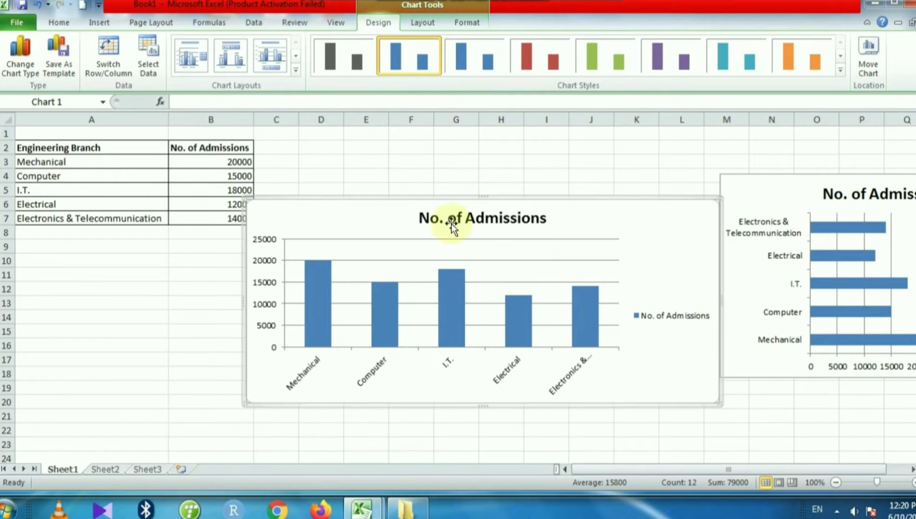
pyautogui.moveTo(483, 196); pyautogui.dragTo(481, 158)
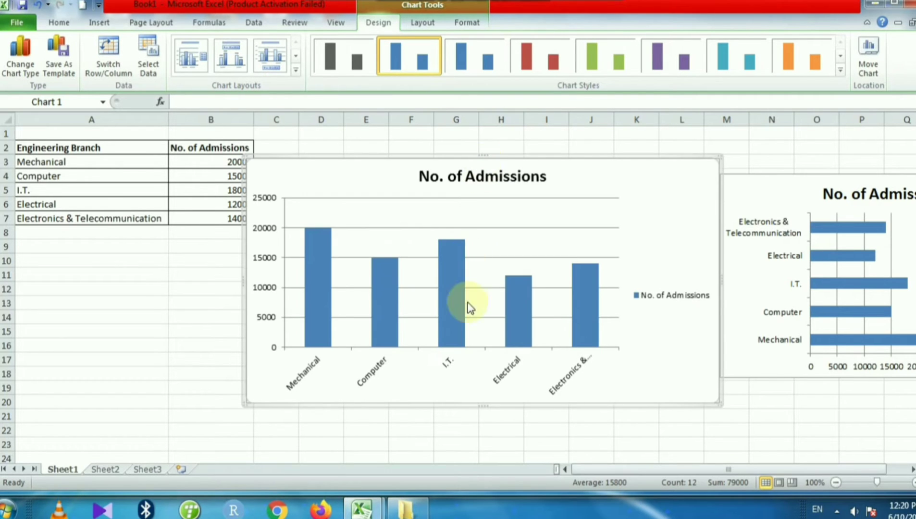
pyautogui.moveTo(485, 404); pyautogui.dragTo(488, 426)
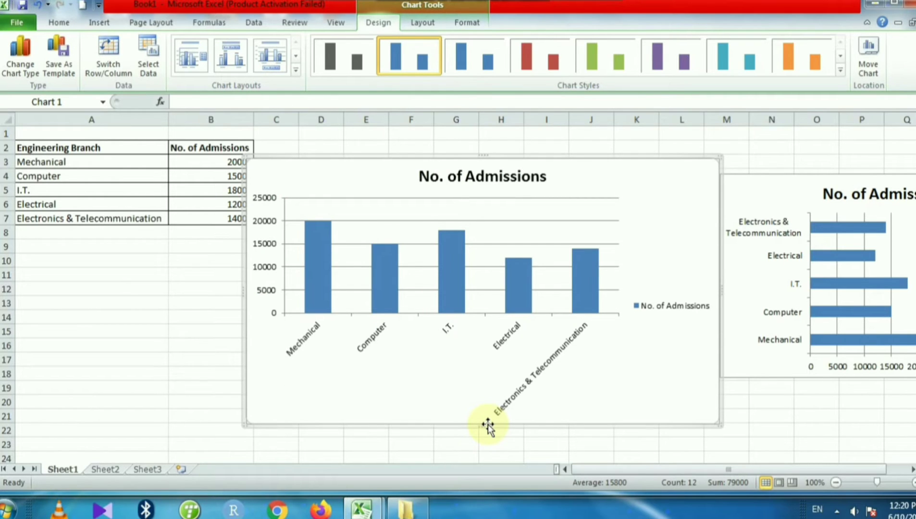
pyautogui.click(441, 404)
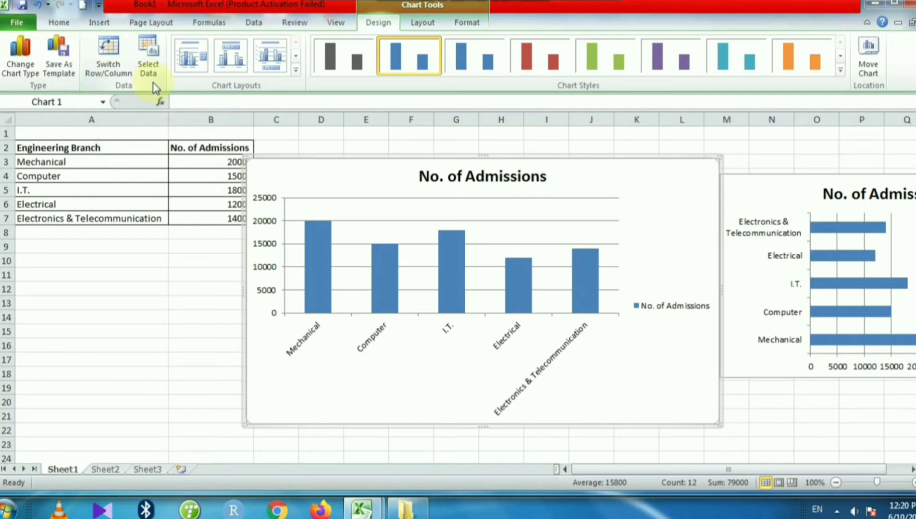
# Apply the plain green chart style from the first row of styles to the column chart, leaving its layout as is
pyautogui.click(296, 70)
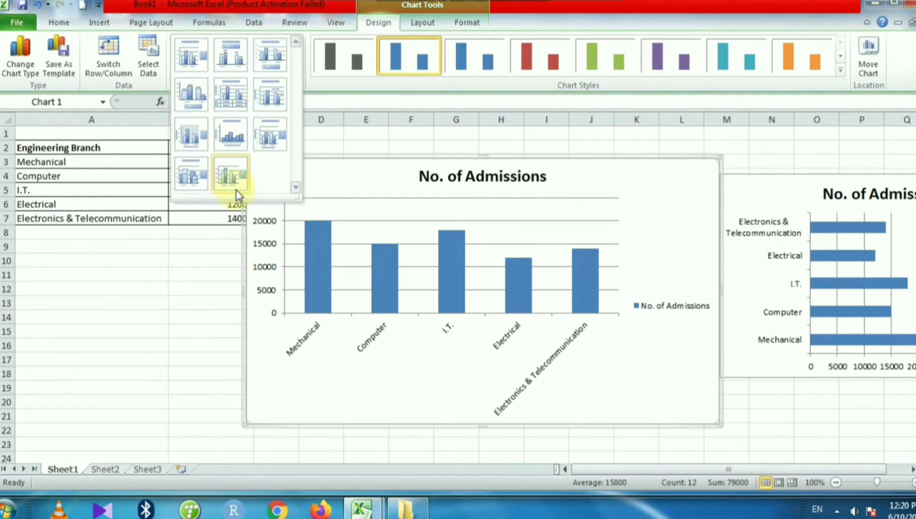
pyautogui.click(312, 107)
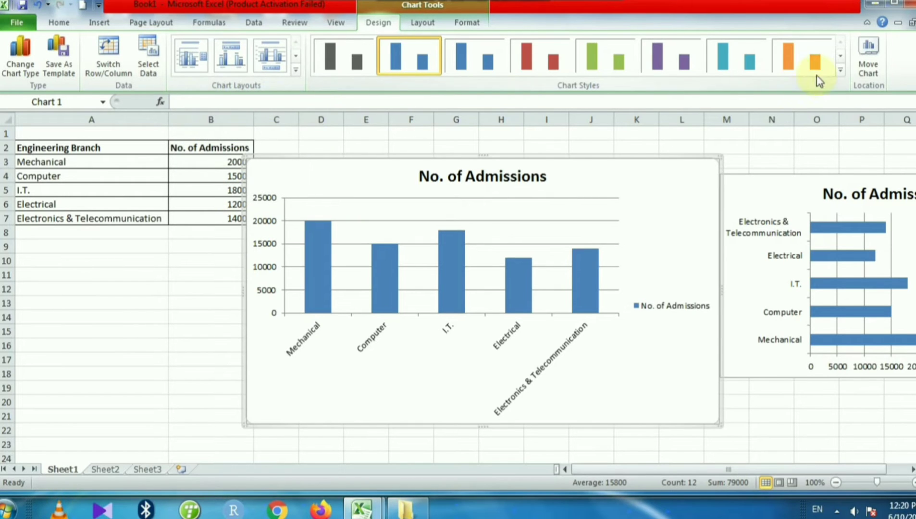
pyautogui.click(841, 71)
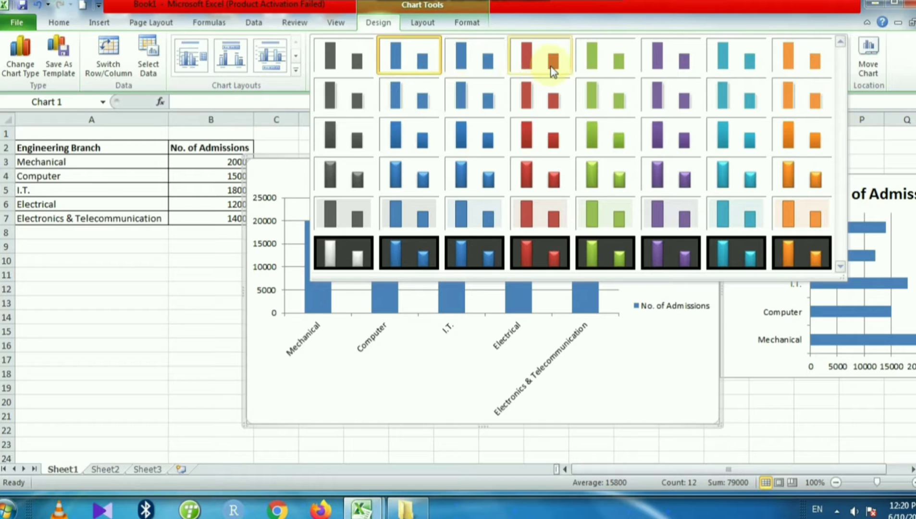
pyautogui.click(623, 73)
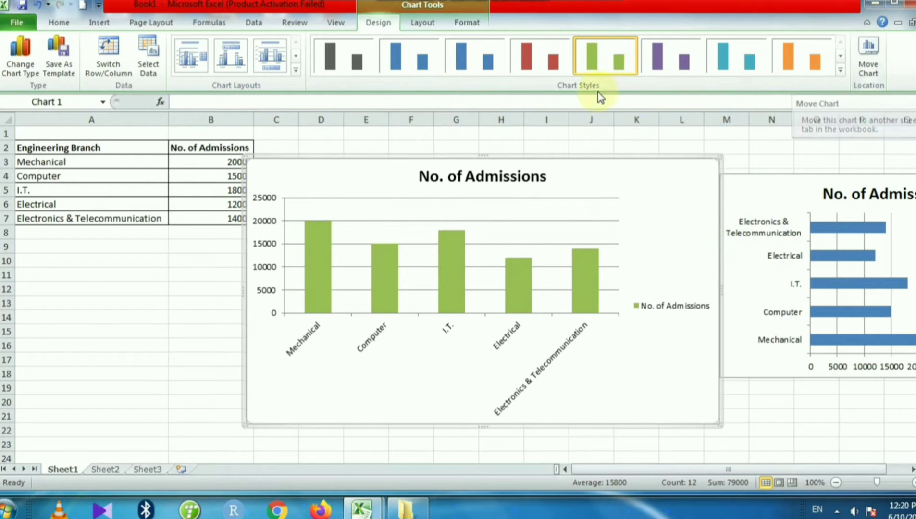
# Select the column chart's Chart Area element and set its title to display above the chart
pyautogui.click(423, 24)
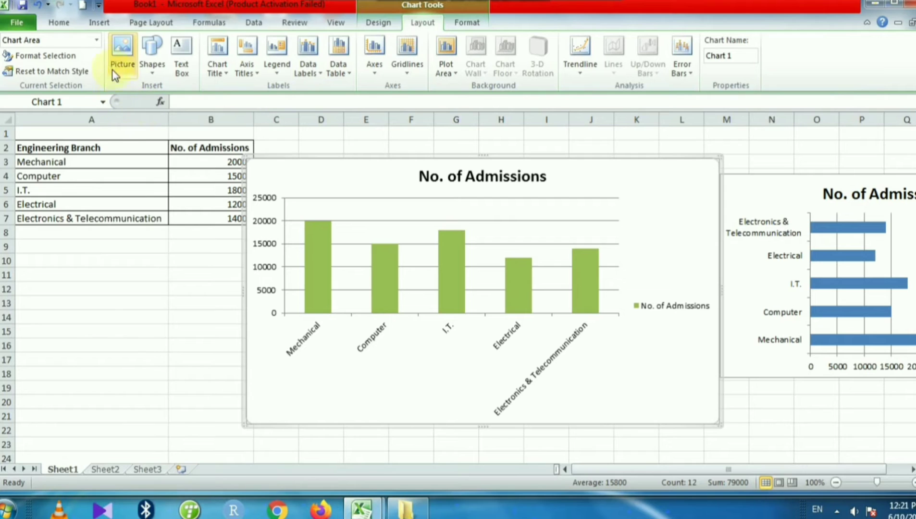
pyautogui.click(97, 41)
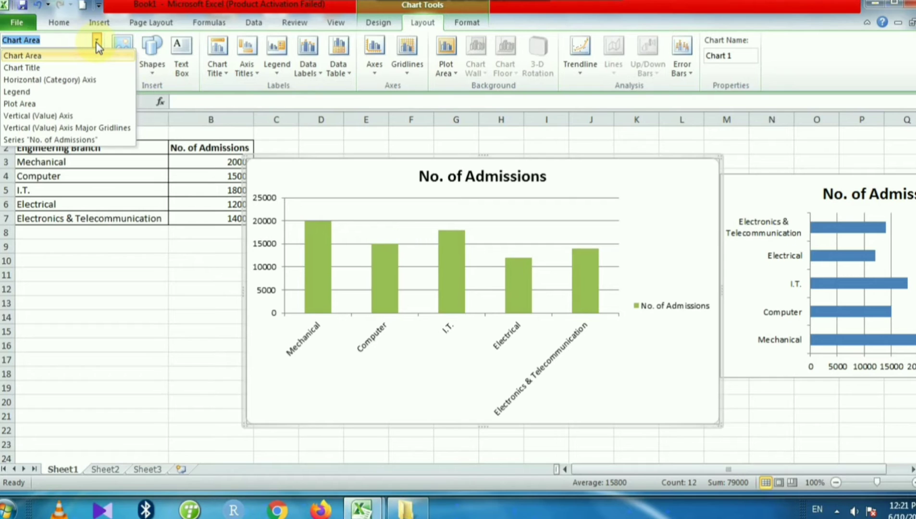
pyautogui.click(77, 57)
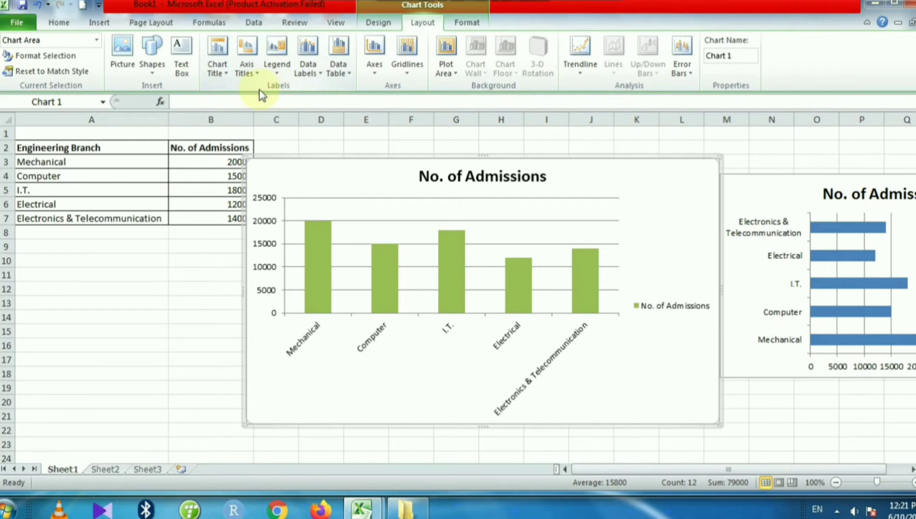
pyautogui.click(227, 72)
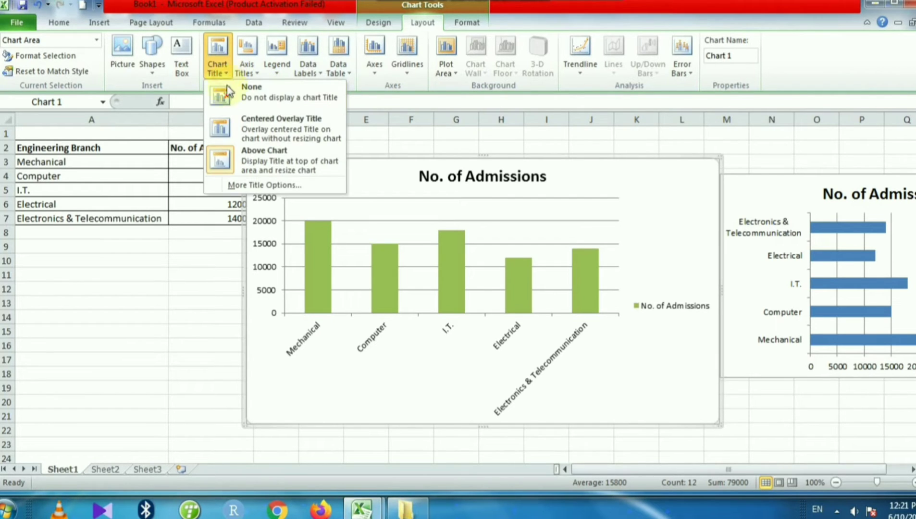
pyautogui.click(251, 162)
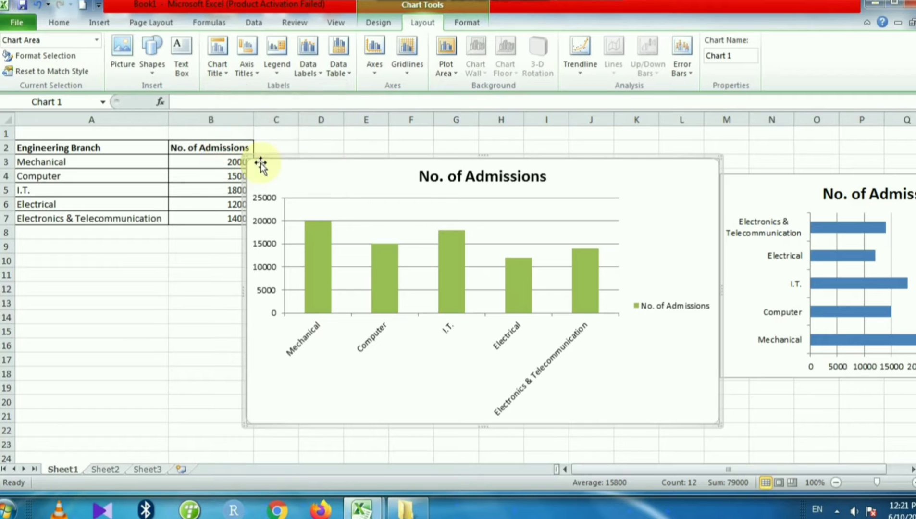
# Change the column chart's title to "Column Chart of No. of Admissions"
pyautogui.click(535, 177)
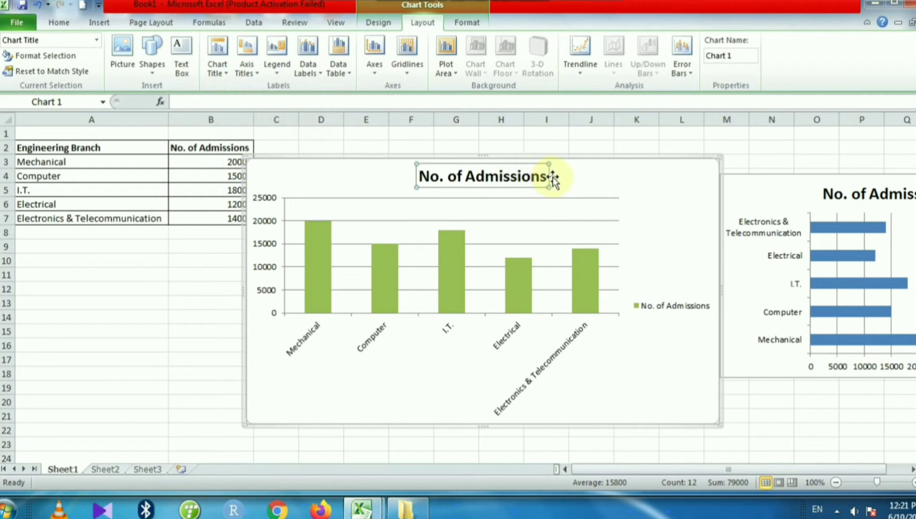
pyautogui.moveTo(547, 177); pyautogui.dragTo(425, 185)
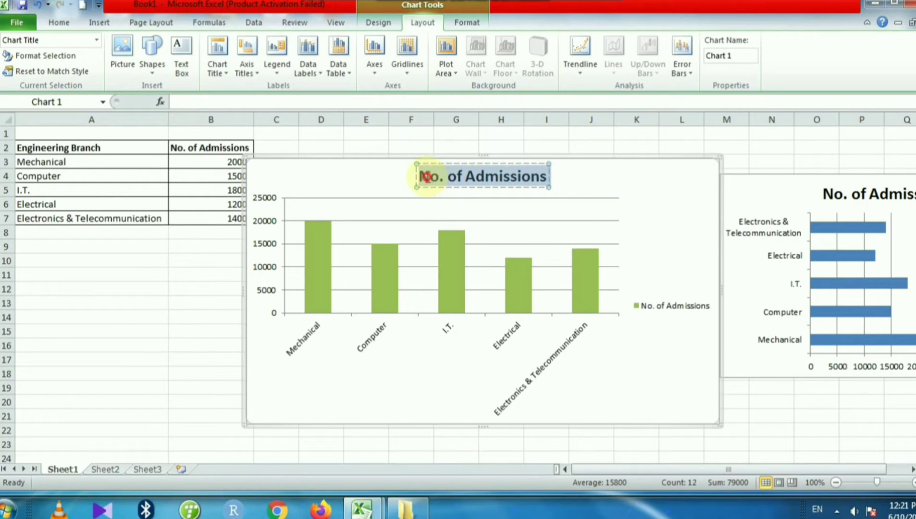
pyautogui.click(425, 177)
pyautogui.click(423, 177)
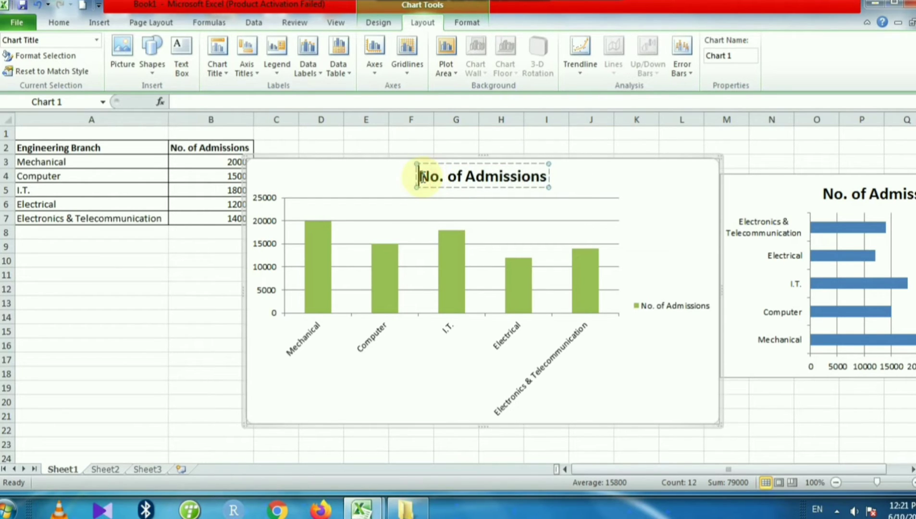
pyautogui.write('Colunm')
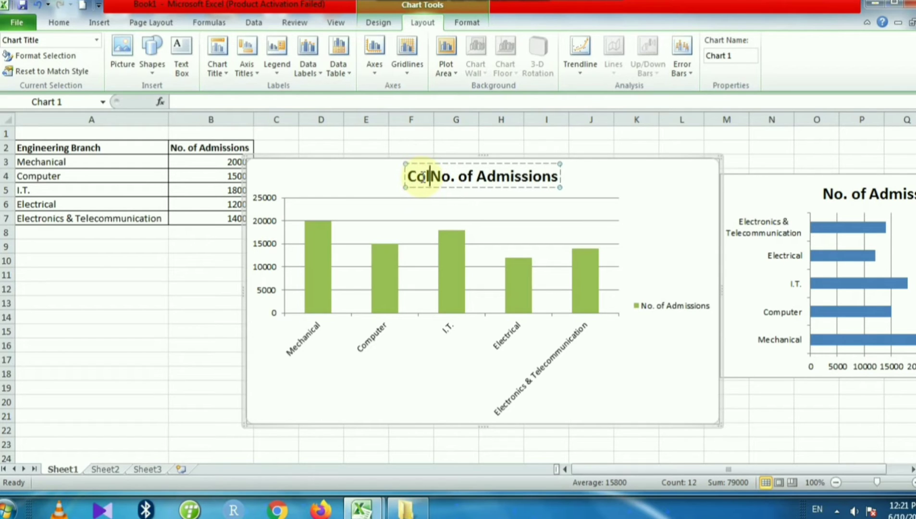
pyautogui.press('BackSpace')
pyautogui.press('BackSpace')
pyautogui.write('mn ')
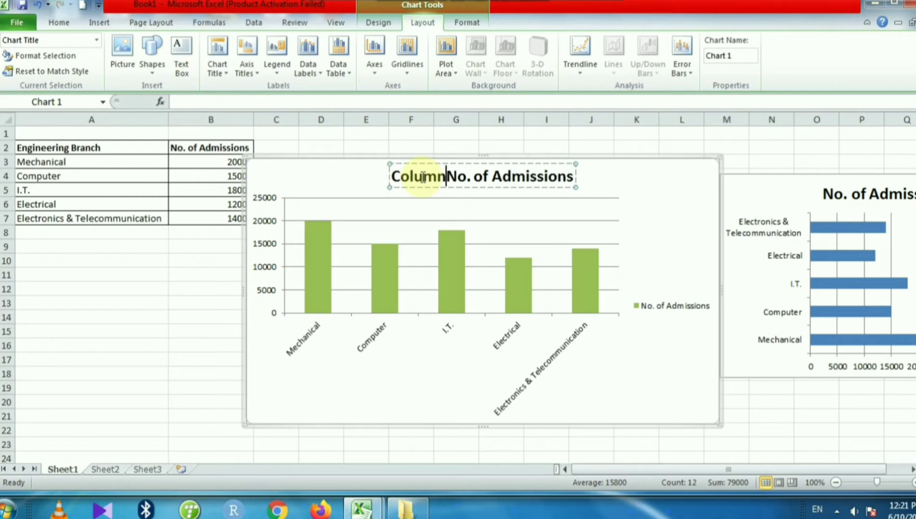
pyautogui.write('Chart')
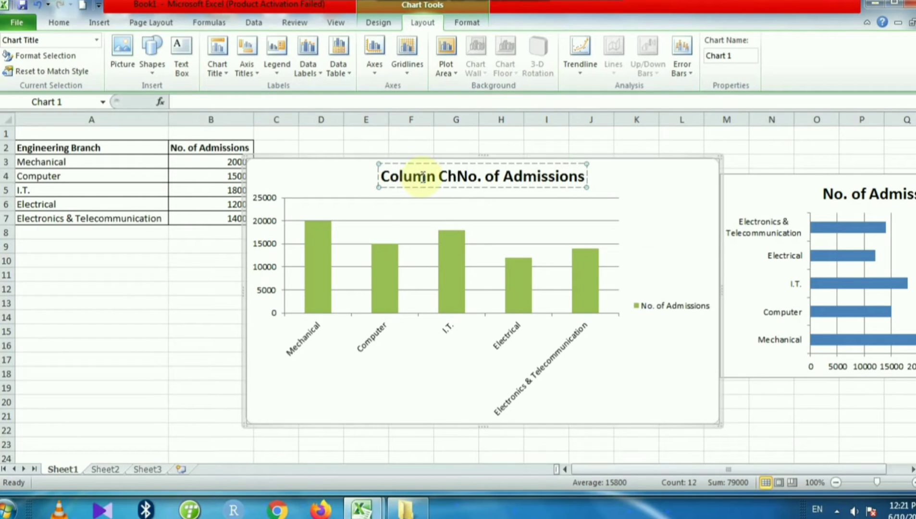
pyautogui.write(' of')
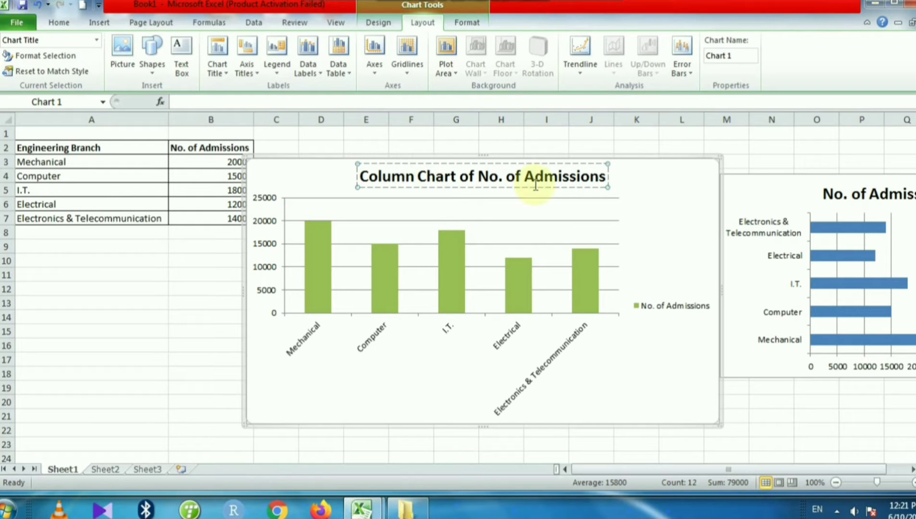
pyautogui.click(251, 72)
pyautogui.moveTo(260, 90)
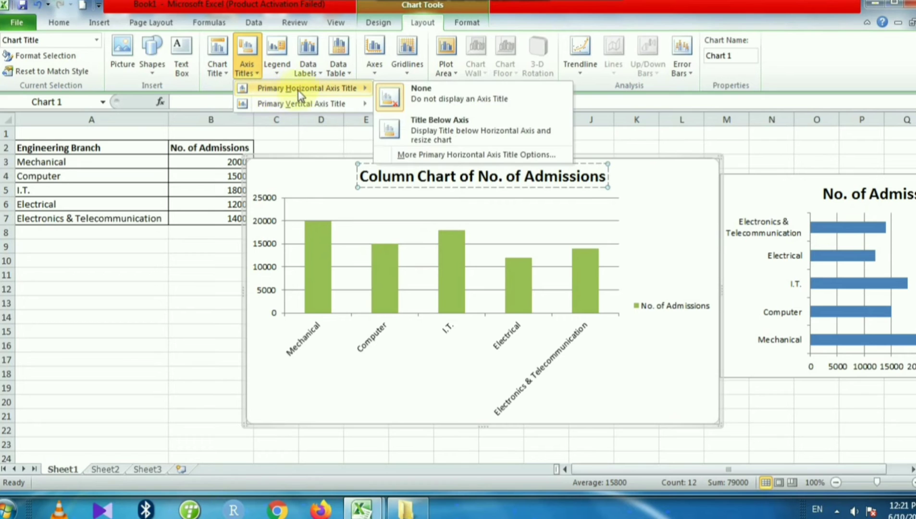
pyautogui.click(420, 144)
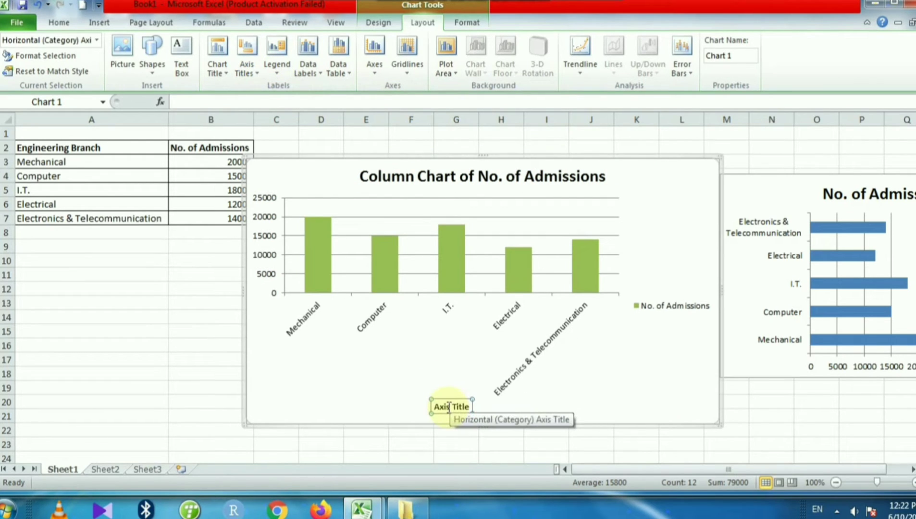
pyautogui.press('Delete')
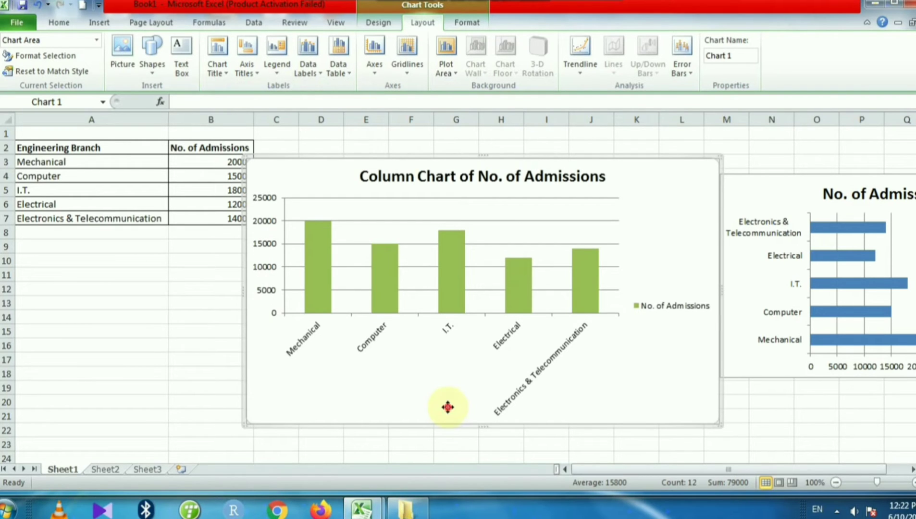
# Add a primary horizontal axis title below the column chart's axis and word it "Engi. Branch"
pyautogui.click(258, 77)
pyautogui.moveTo(288, 88)
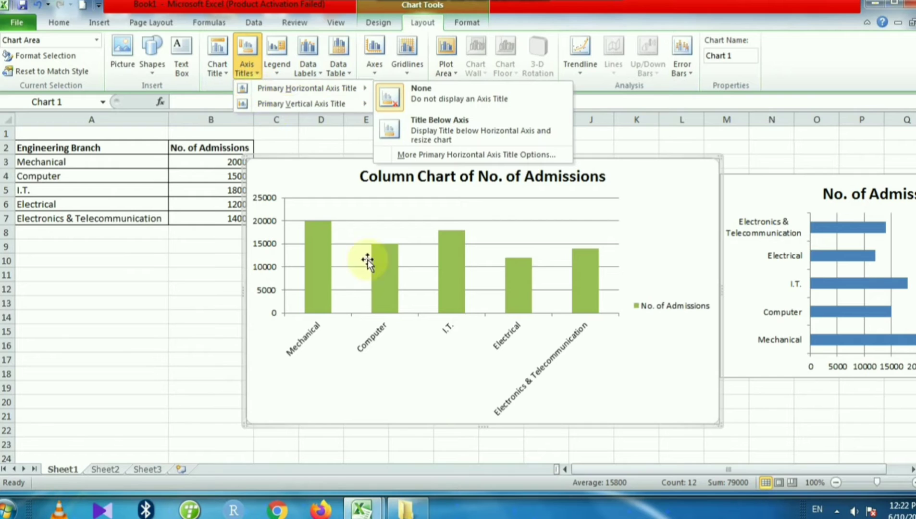
pyautogui.moveTo(336, 88)
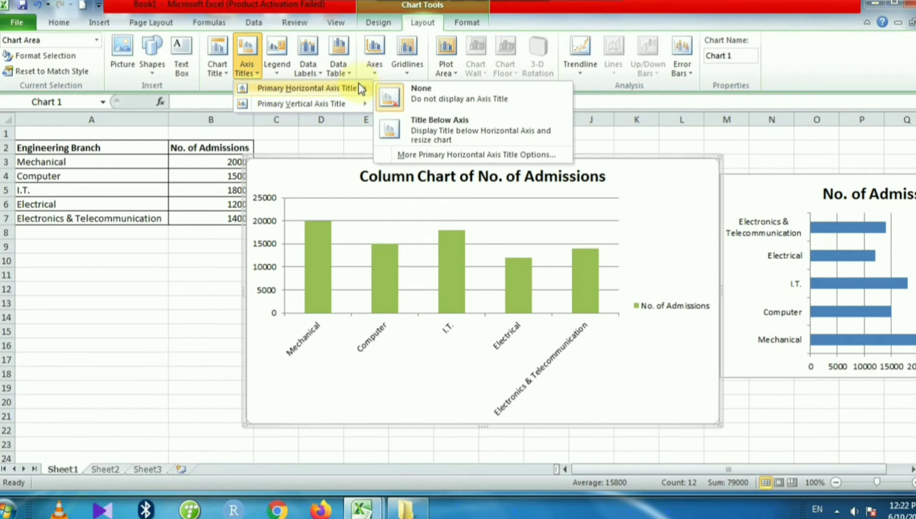
pyautogui.click(422, 139)
pyautogui.click(451, 407)
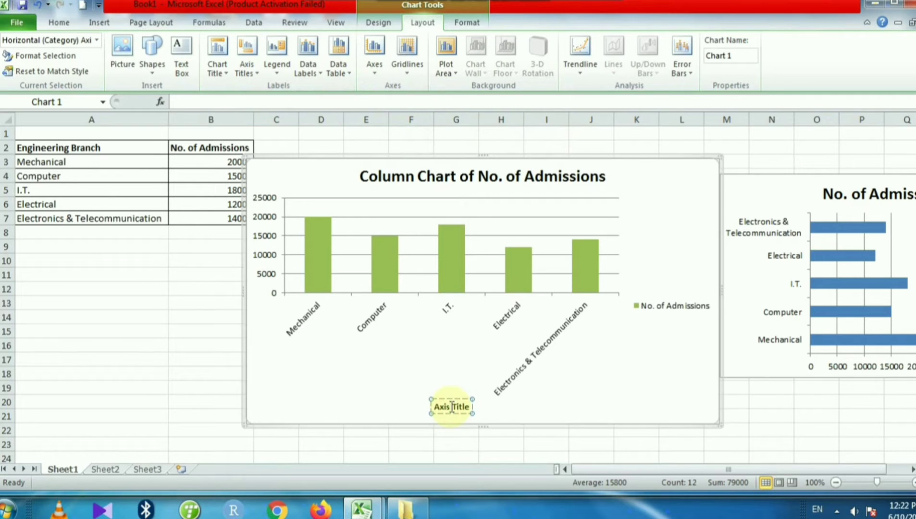
pyautogui.moveTo(469, 406); pyautogui.dragTo(427, 408)
pyautogui.write('Engi')
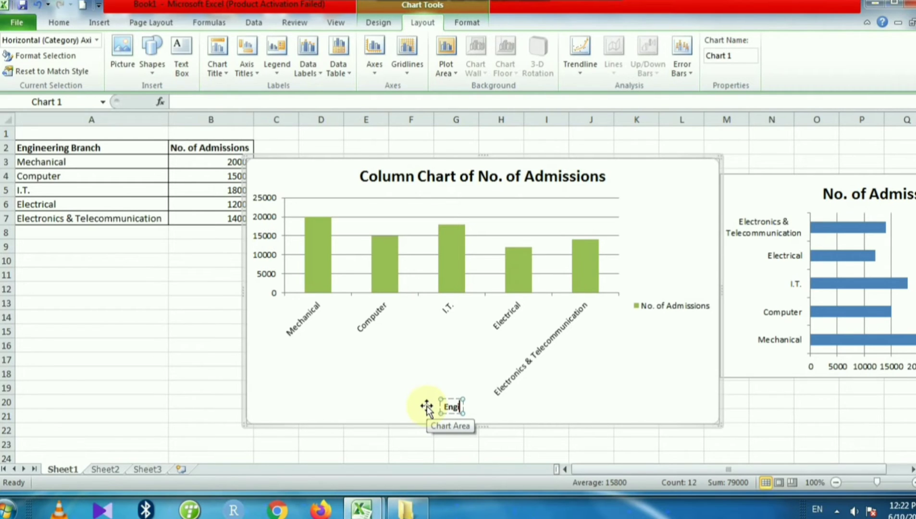
pyautogui.write('. Branch')
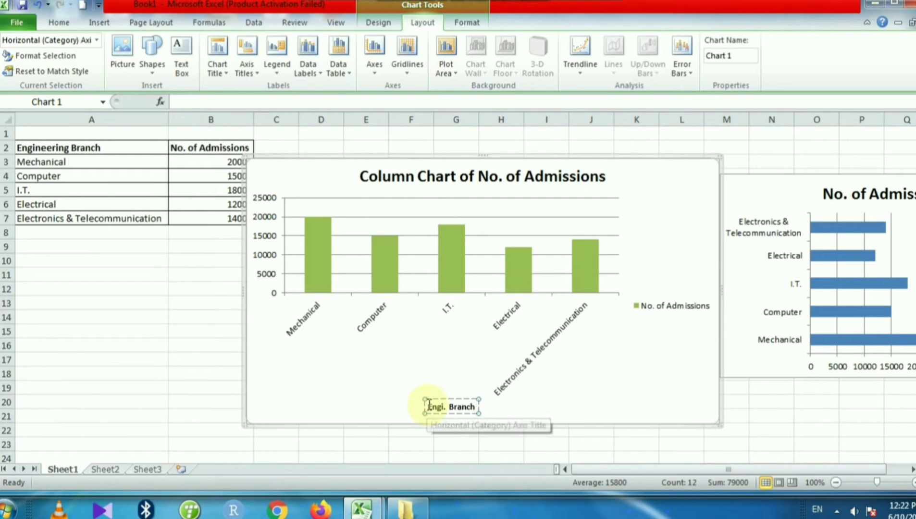
pyautogui.click(416, 389)
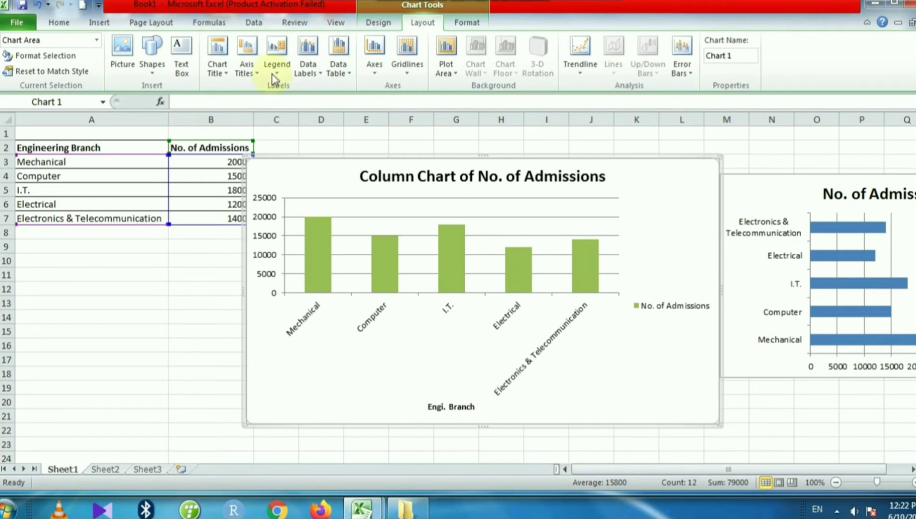
# Add a primary vertical axis title with horizontal text to the column chart, reading "No. of Admissions"
pyautogui.click(249, 69)
pyautogui.moveTo(276, 105)
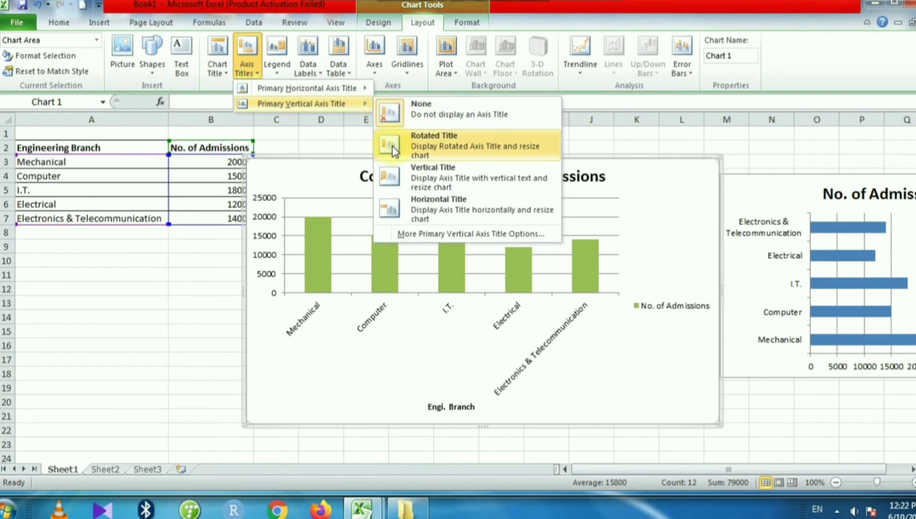
pyautogui.click(396, 209)
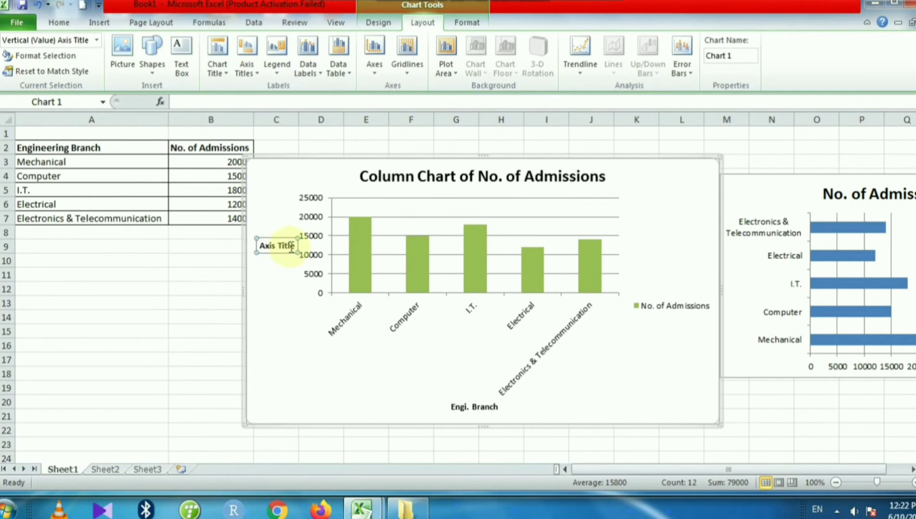
pyautogui.tripleClick(270, 246)
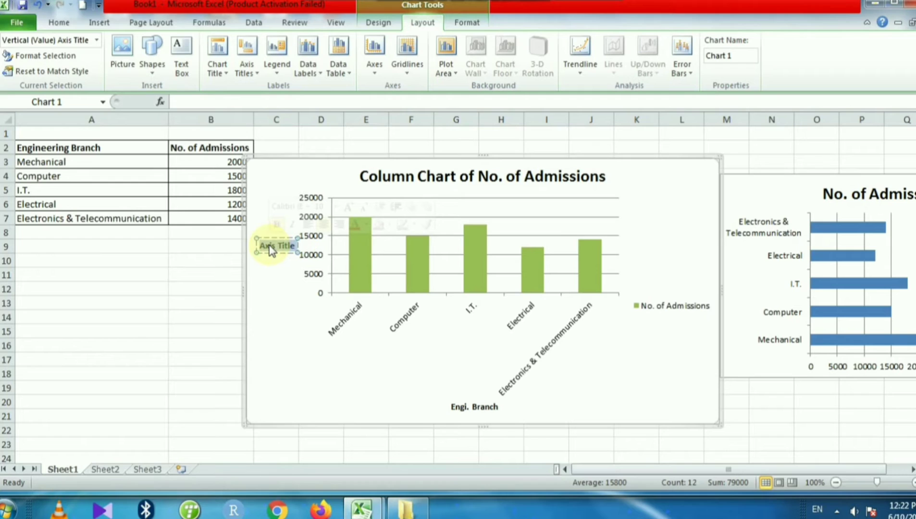
pyautogui.write('No')
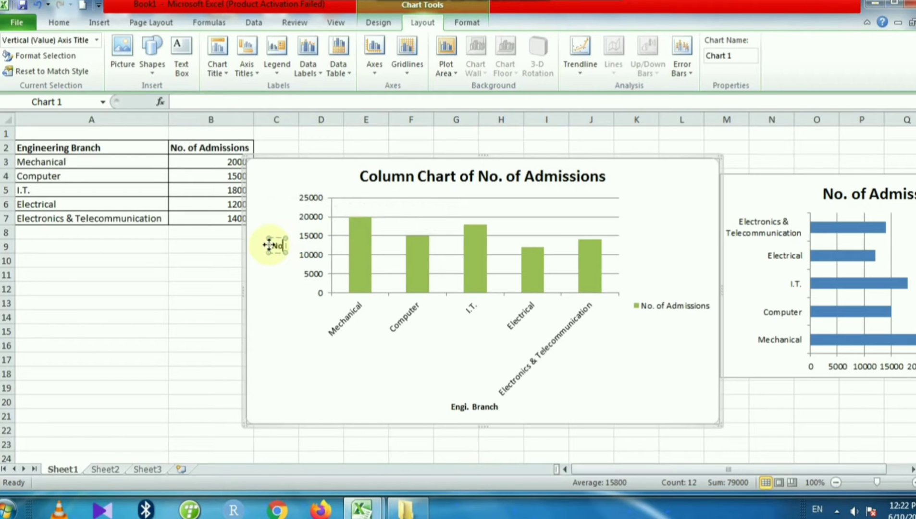
pyautogui.write('.')
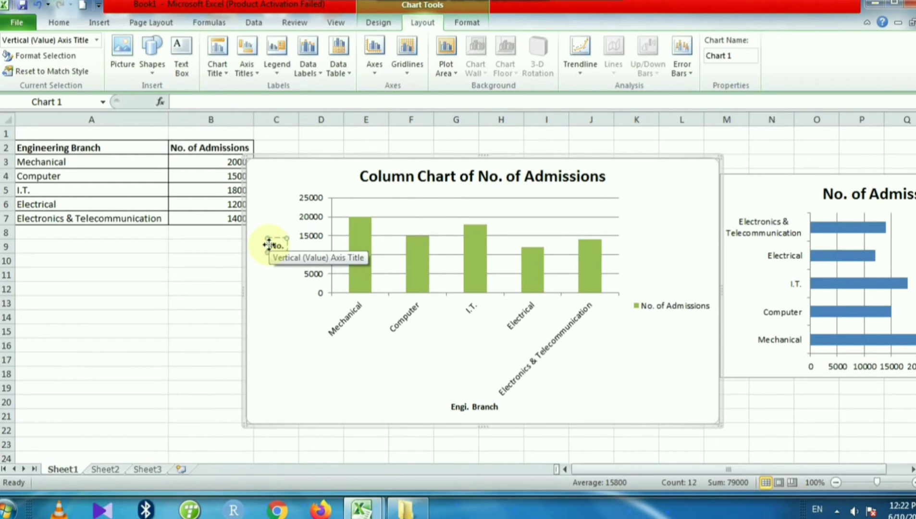
pyautogui.write(' of Admi')
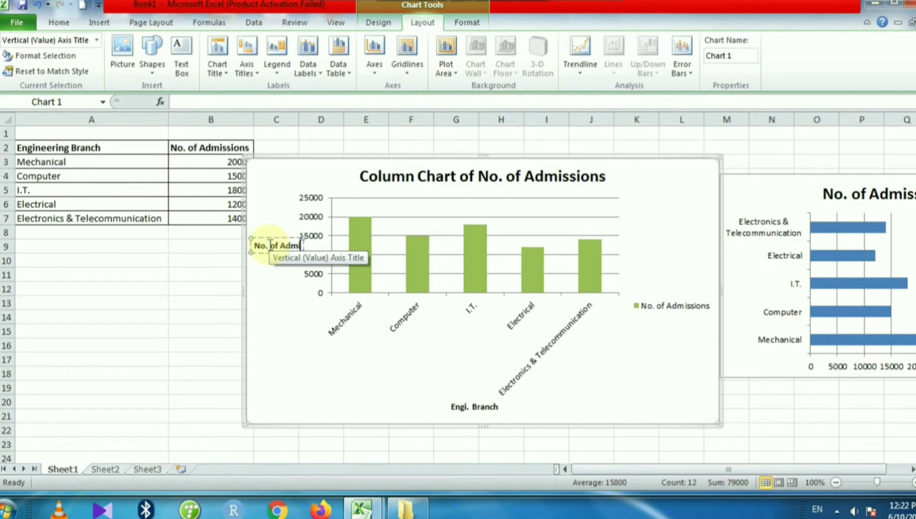
pyautogui.write('ssions')
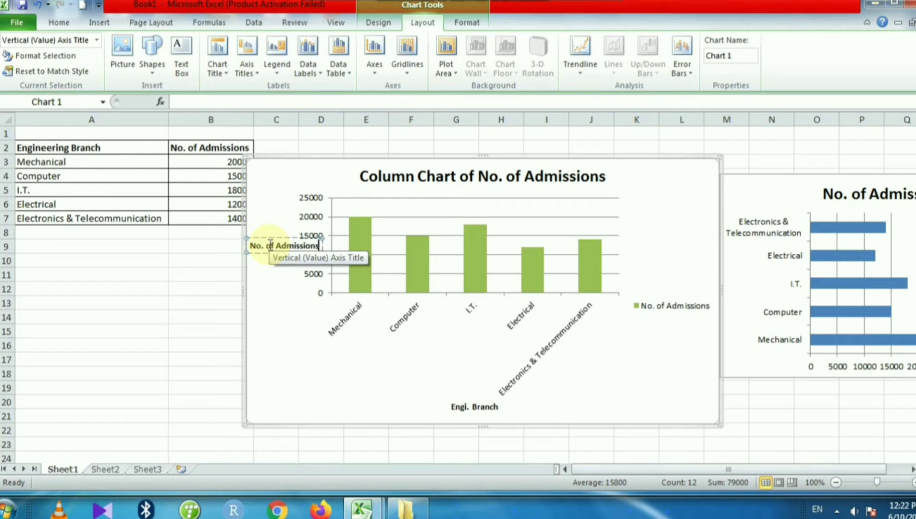
pyautogui.click(272, 275)
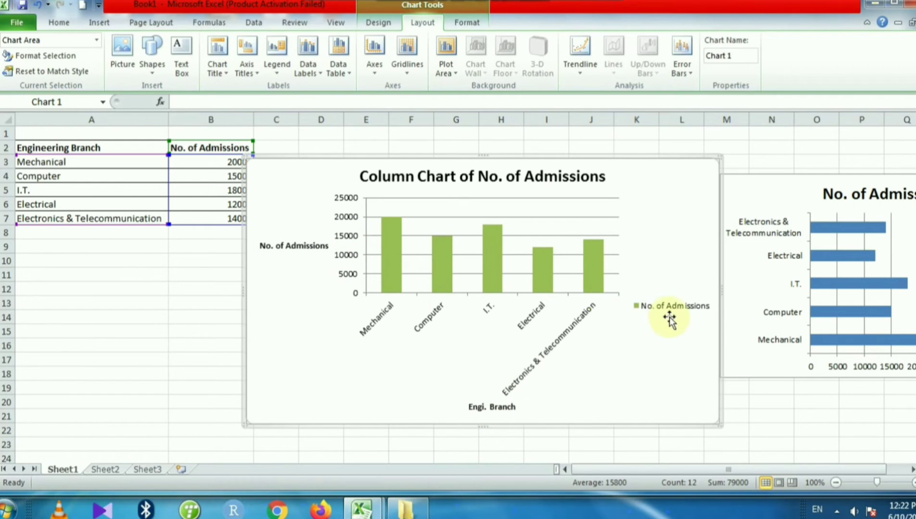
# Show the column chart's legend at the top and add data labels at the outside end of the columns
pyautogui.click(273, 73)
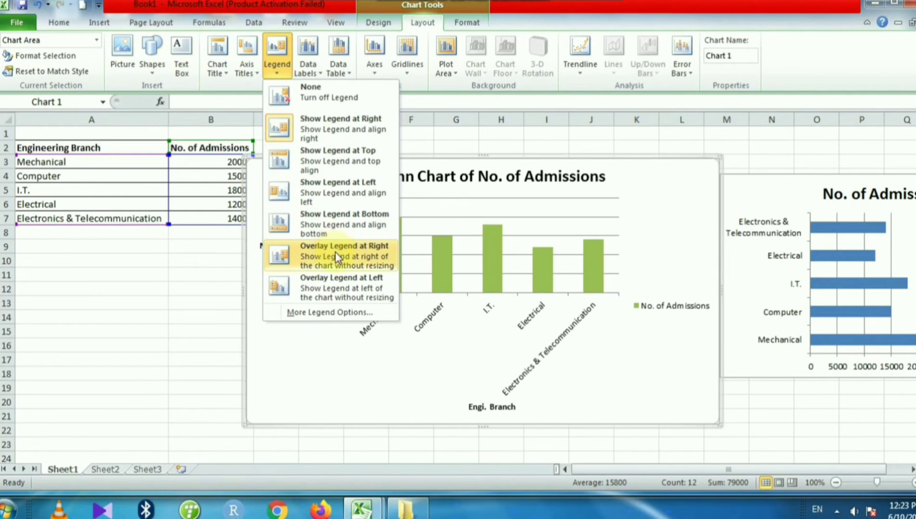
pyautogui.click(338, 157)
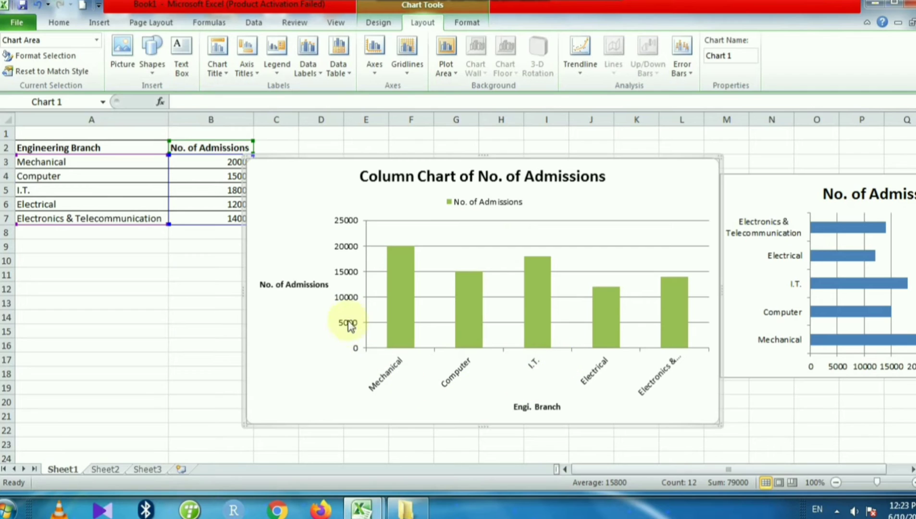
pyautogui.click(320, 68)
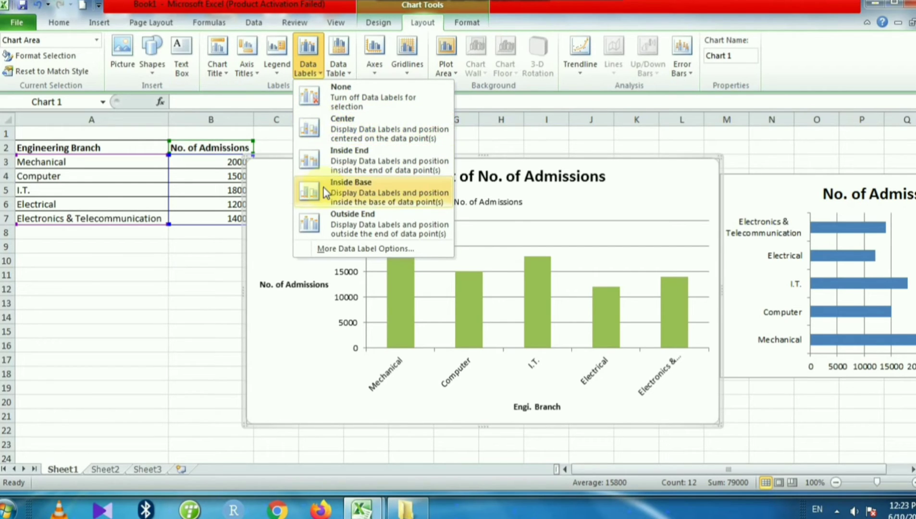
pyautogui.click(325, 219)
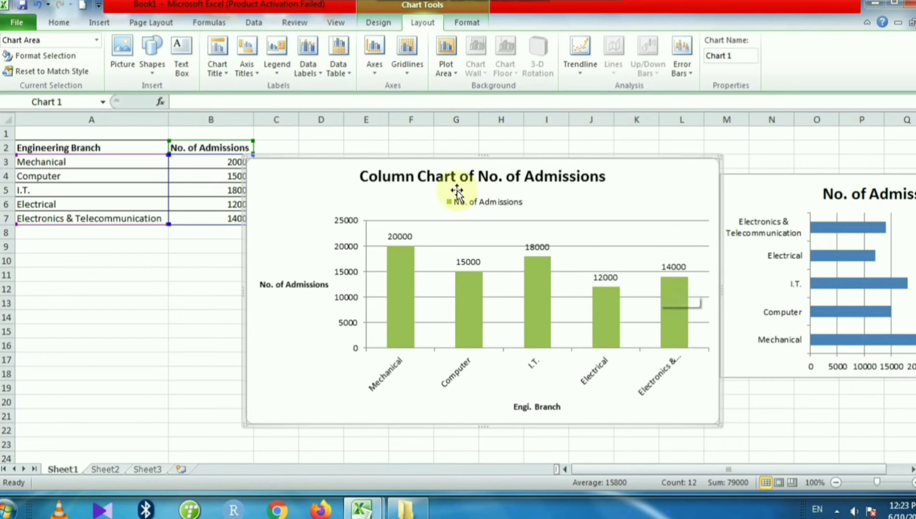
# Show a data table below the column chart, without legend keys
pyautogui.click(352, 76)
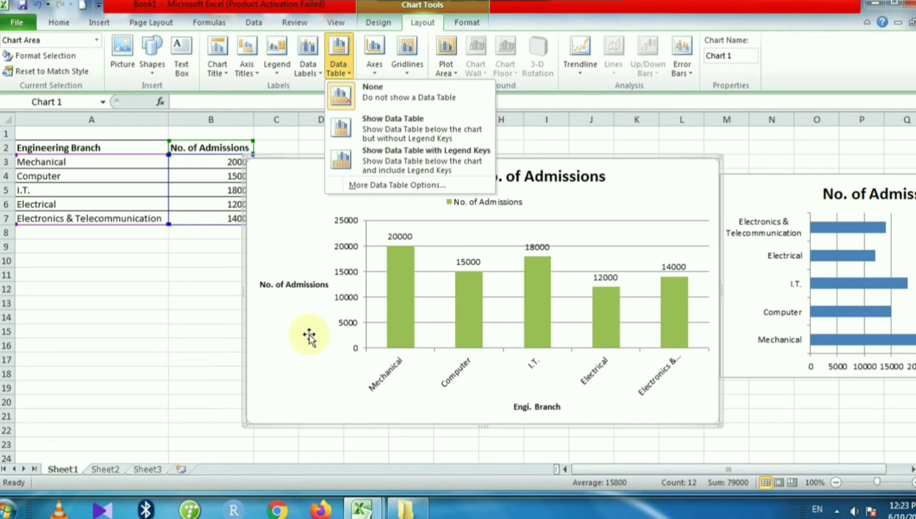
pyautogui.click(404, 138)
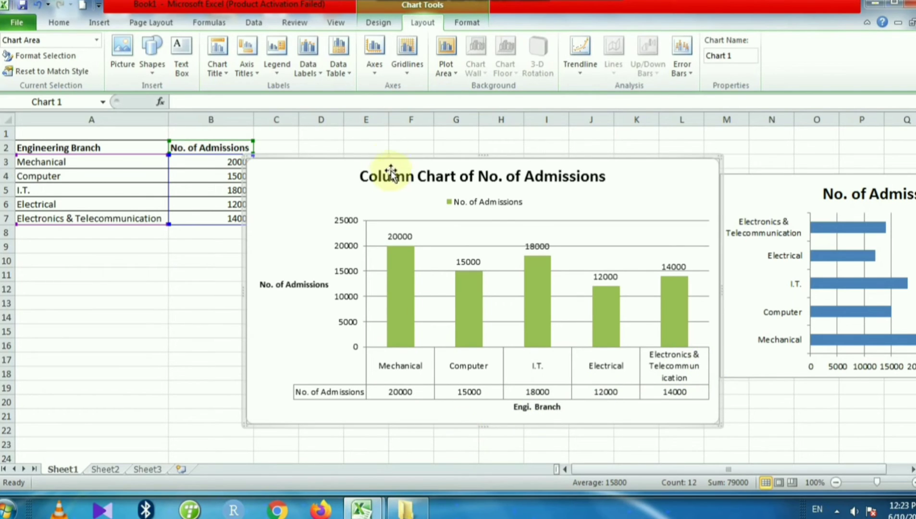
# Examine the axis and gridline options available for the column chart's horizontal and vertical directions
pyautogui.click(373, 72)
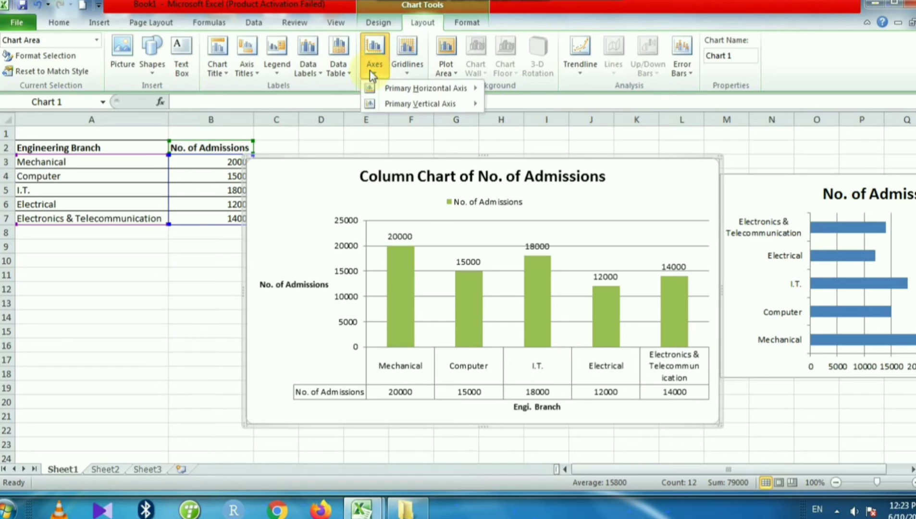
pyautogui.moveTo(388, 88)
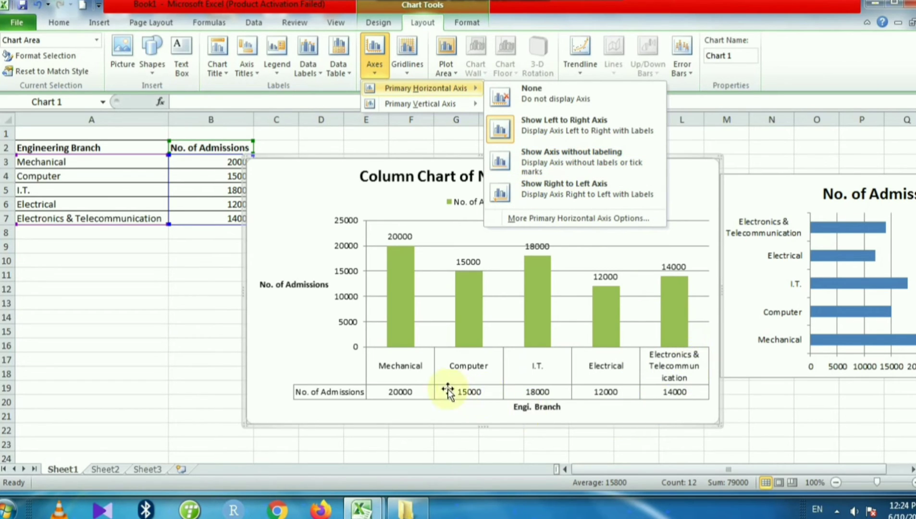
pyautogui.click(442, 103)
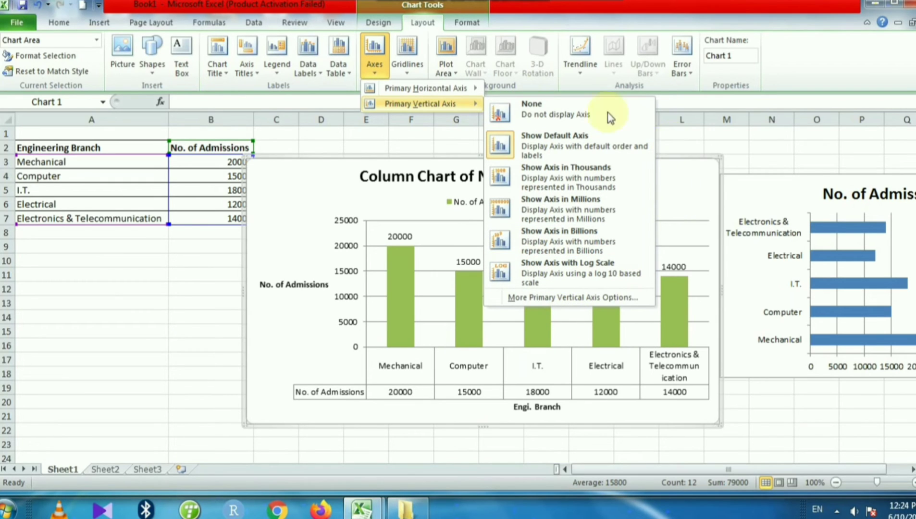
pyautogui.click(407, 72)
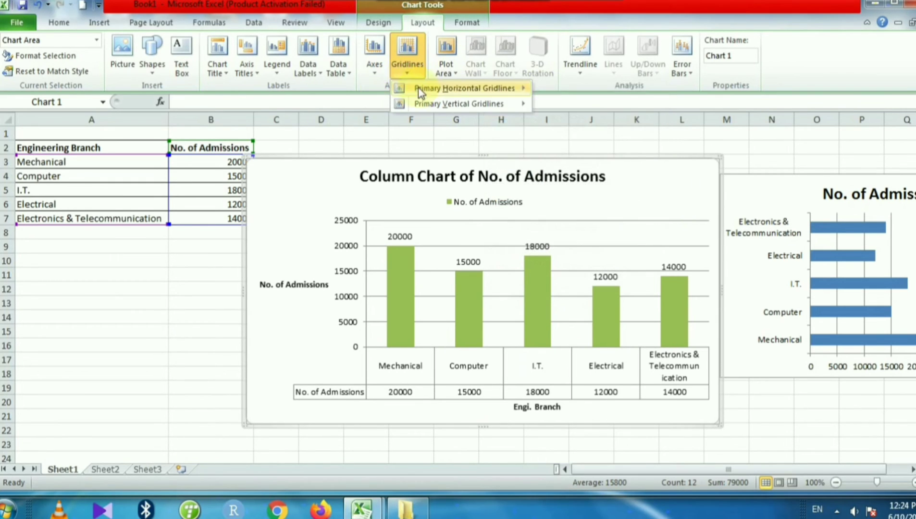
pyautogui.moveTo(526, 93)
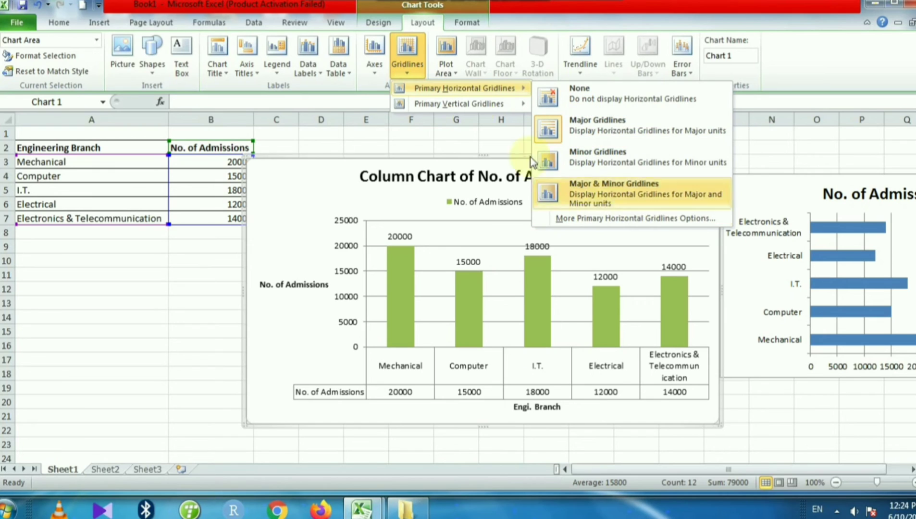
pyautogui.moveTo(428, 105)
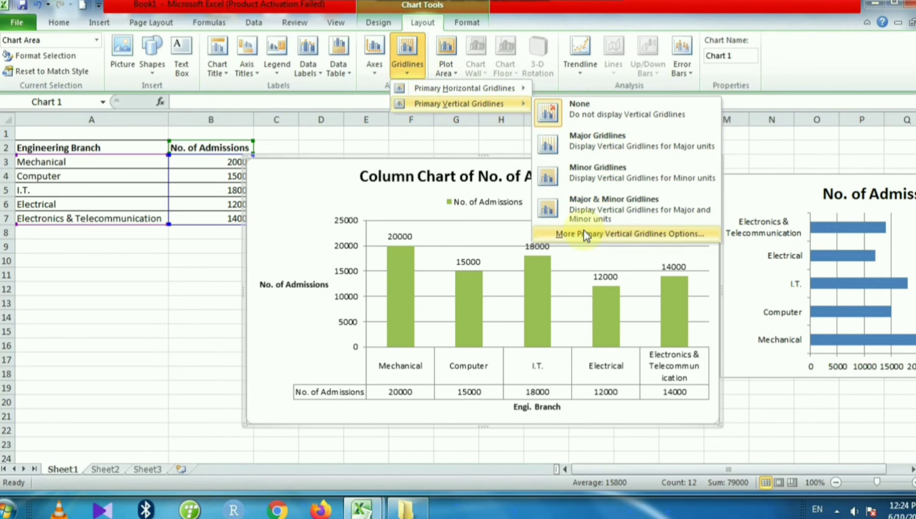
pyautogui.click(744, 143)
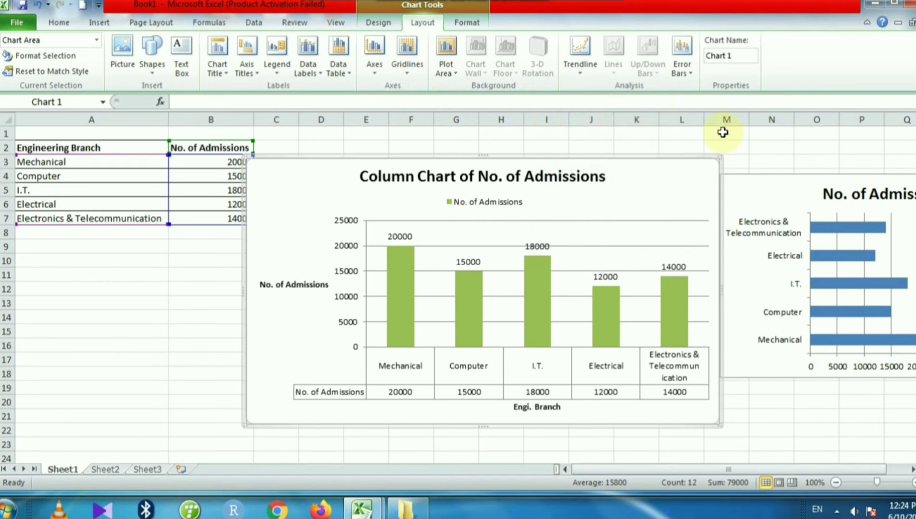
# Examine the trendline and error bar options available for the column chart
pyautogui.click(577, 77)
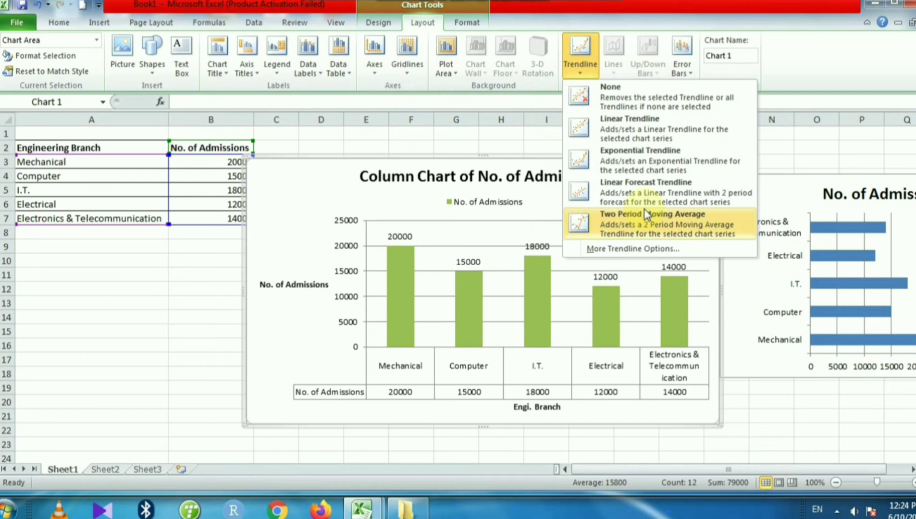
pyautogui.click(691, 77)
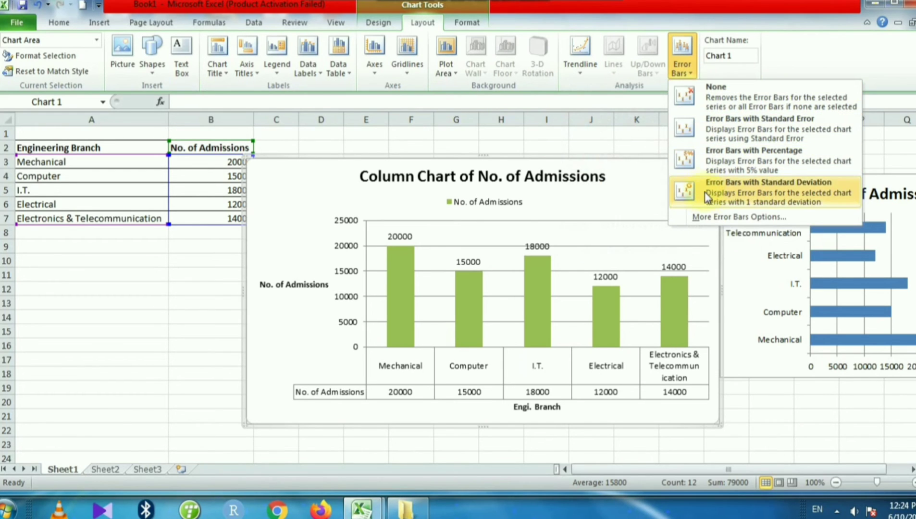
pyautogui.click(624, 138)
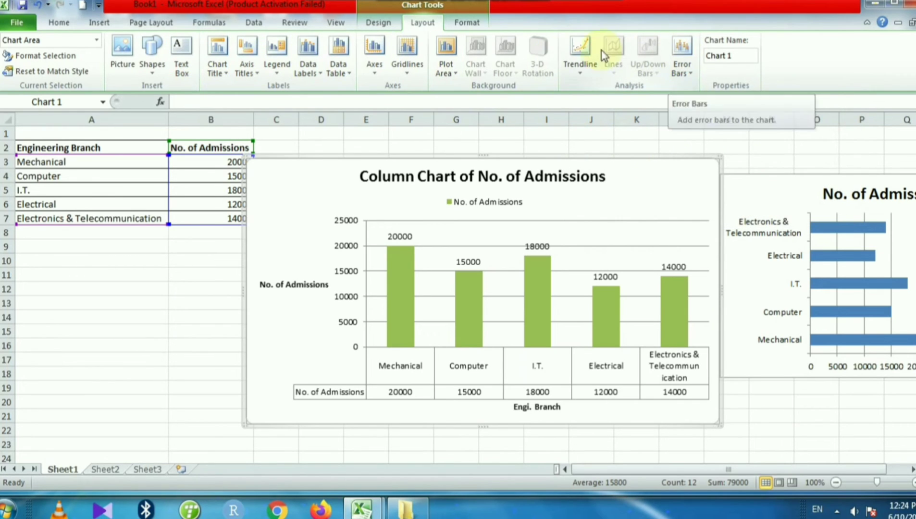
# Select the column chart's title and give it the shaded green shape style with white text
pyautogui.click(475, 24)
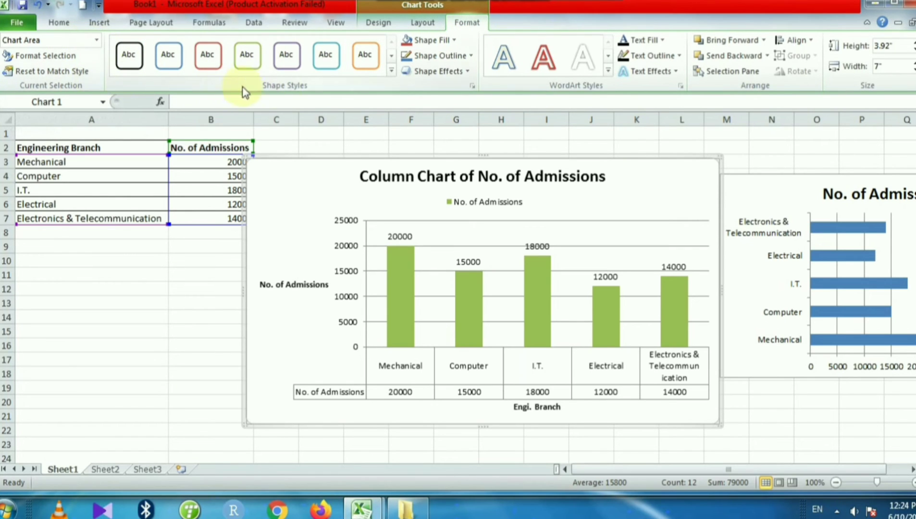
pyautogui.click(392, 71)
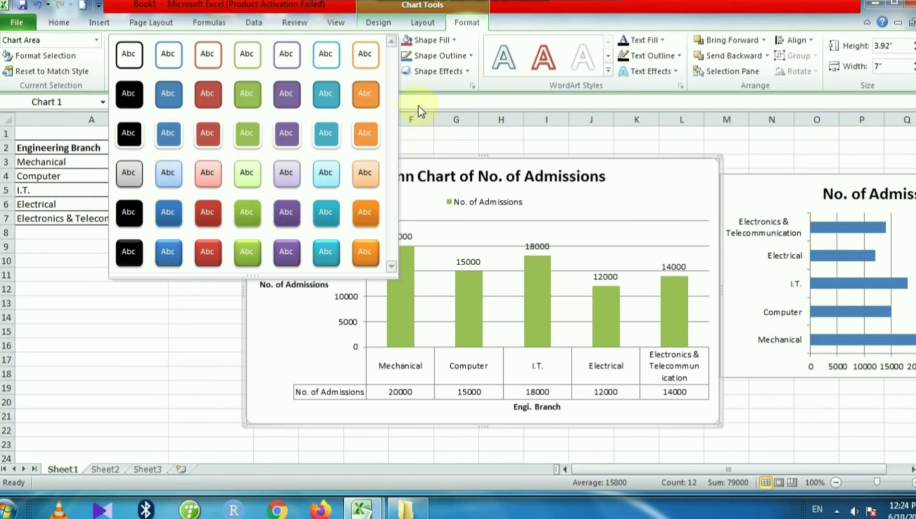
pyautogui.click(420, 106)
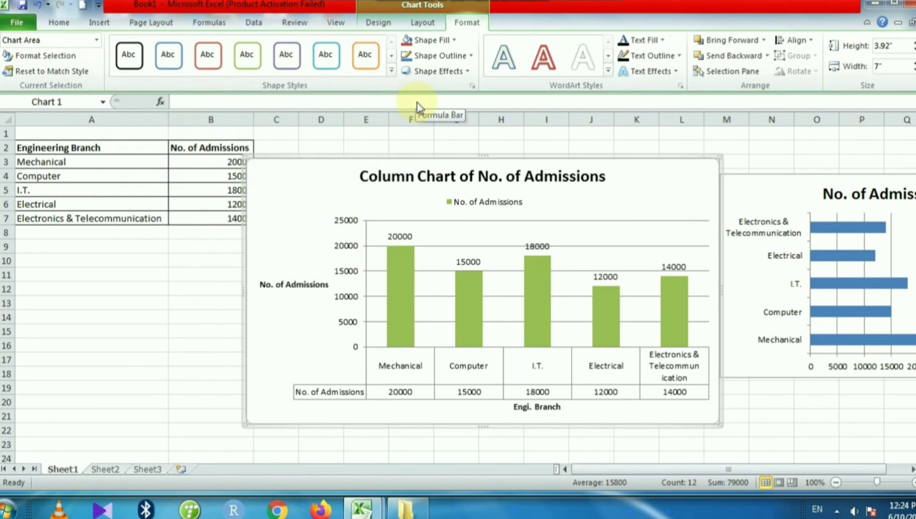
pyautogui.click(98, 41)
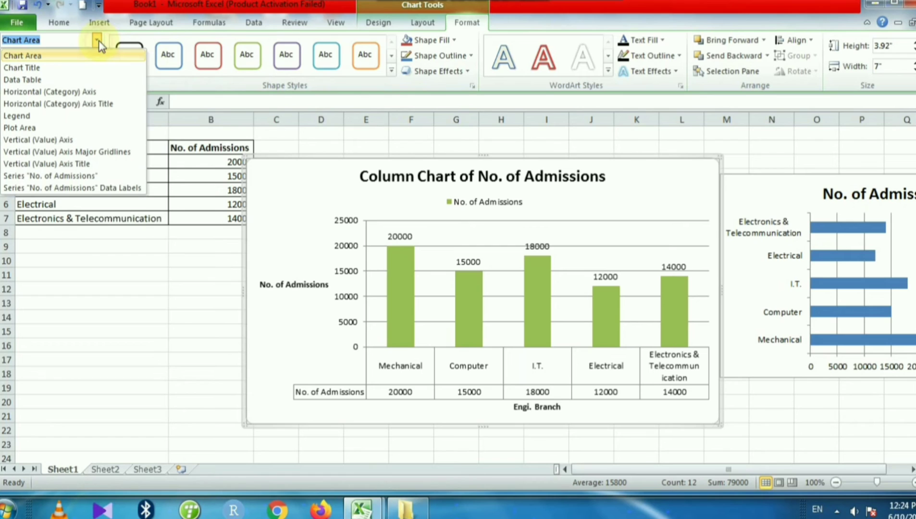
pyautogui.click(91, 69)
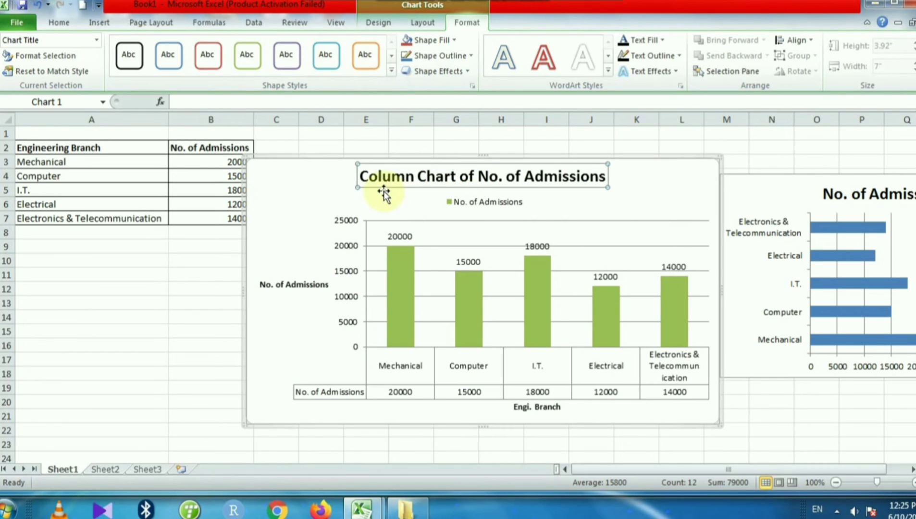
pyautogui.click(286, 56)
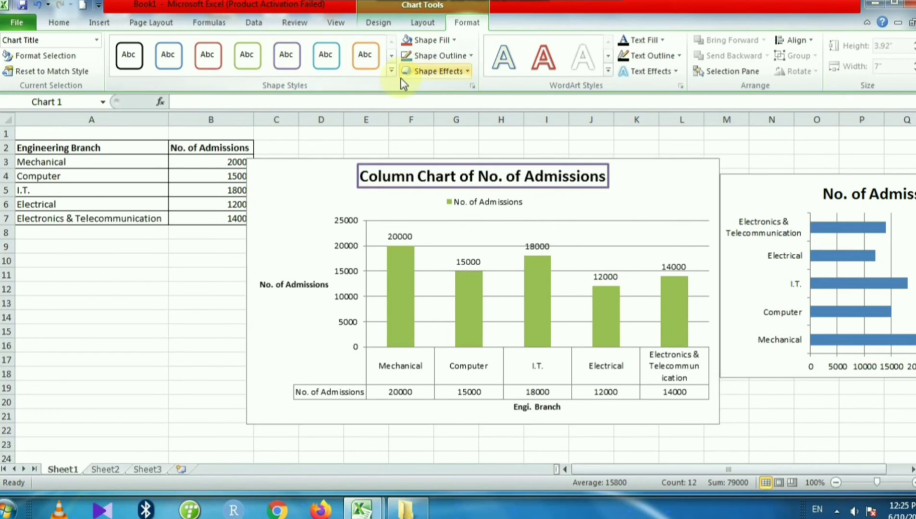
pyautogui.click(392, 71)
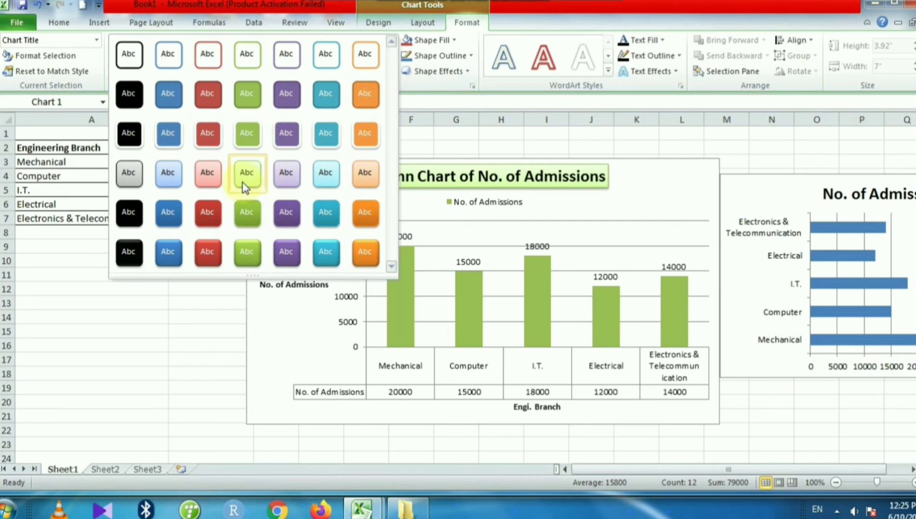
pyautogui.click(253, 214)
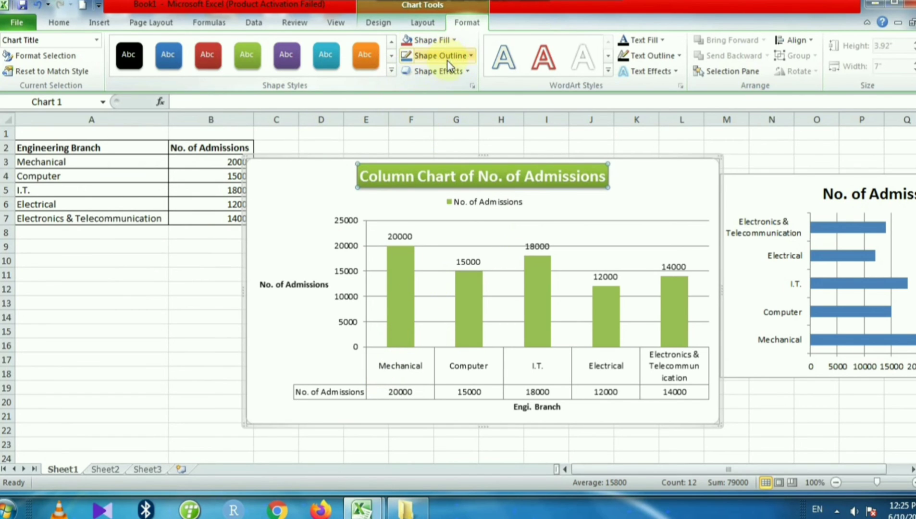
# Preview the WordArt styles on the column chart's title without applying one
pyautogui.click(607, 71)
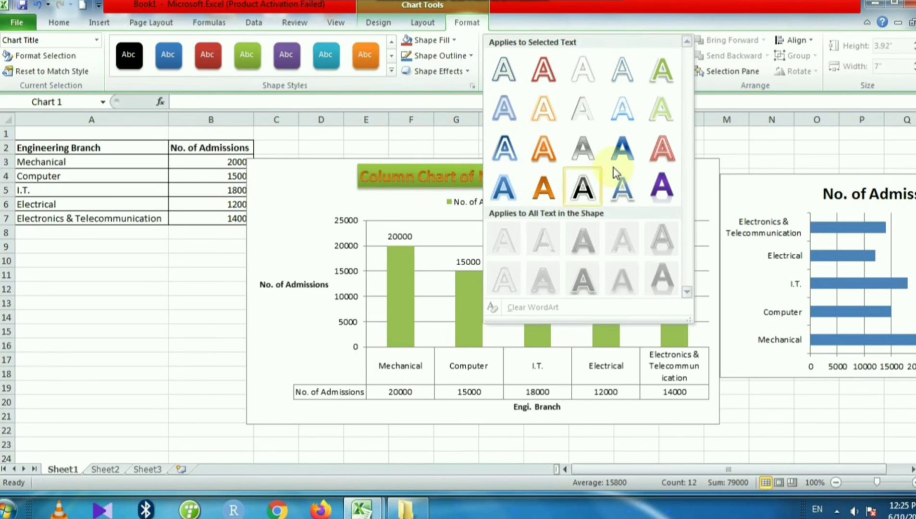
pyautogui.click(724, 147)
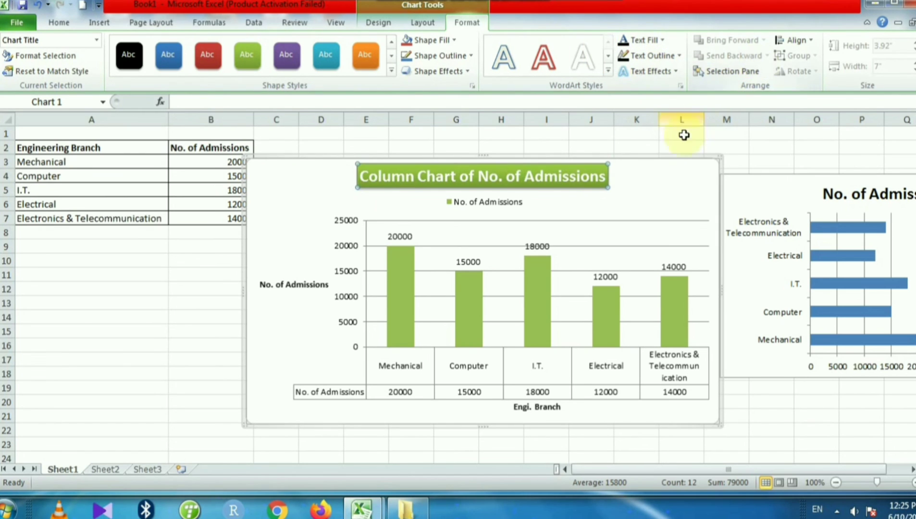
pyautogui.click(590, 414)
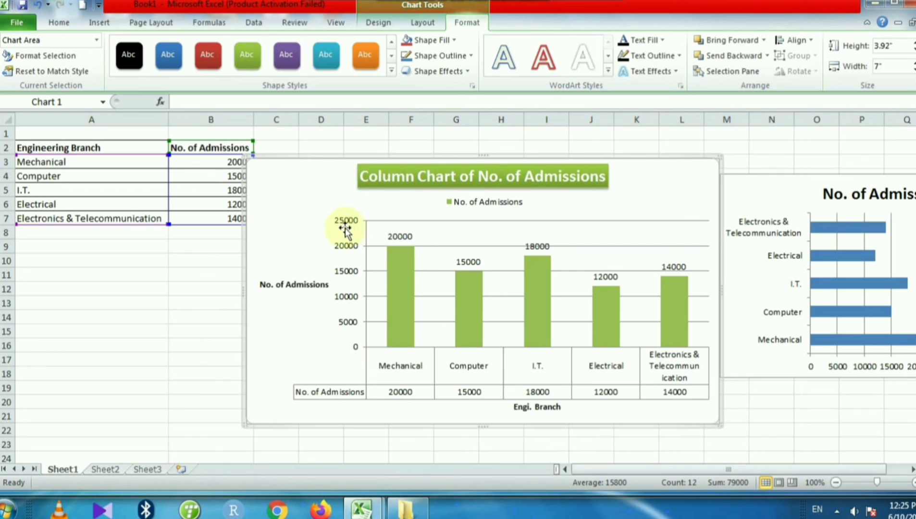
# Examine the formatting commands offered for the column chart's vertical axis, data series and title, leaving the chart deselected
pyautogui.click(347, 247)
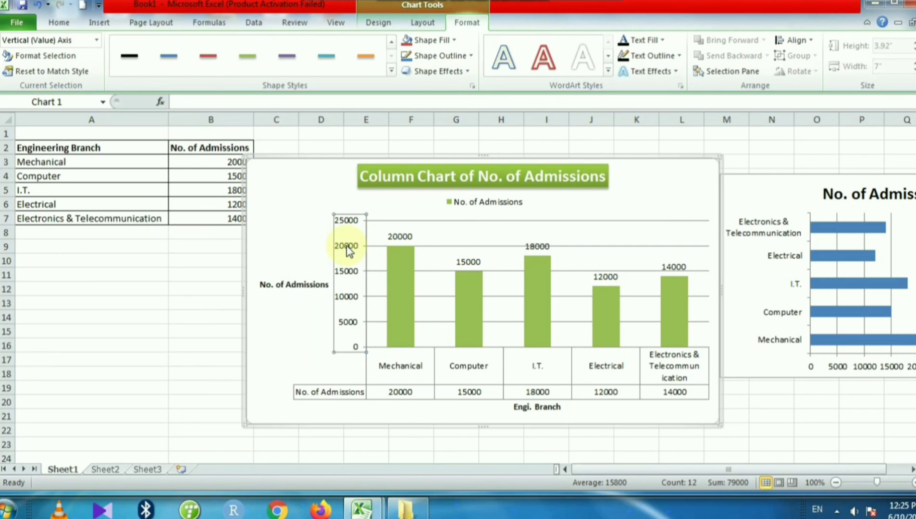
pyautogui.rightClick(348, 250)
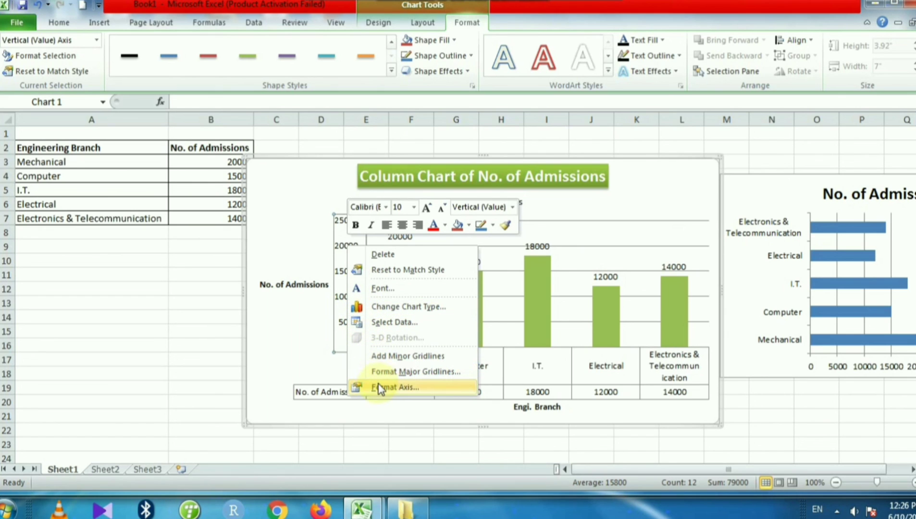
pyautogui.click(377, 404)
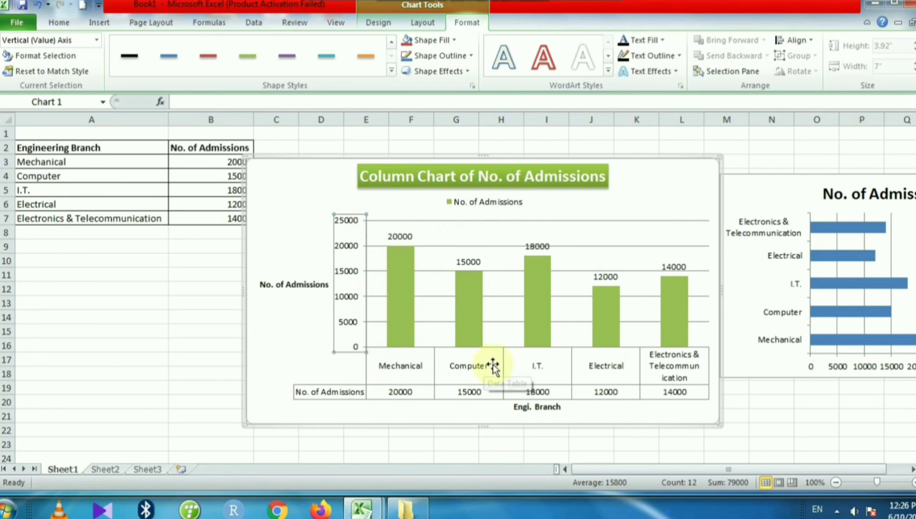
pyautogui.click(404, 270)
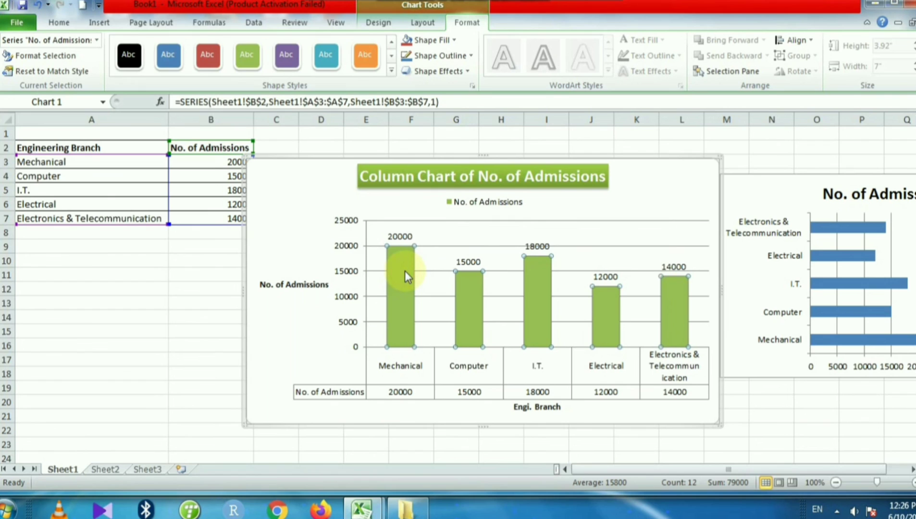
pyautogui.rightClick(404, 271)
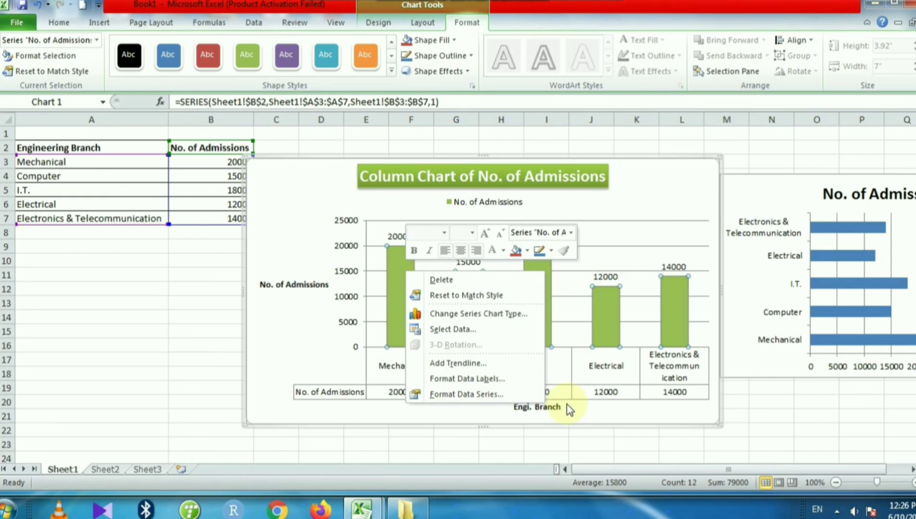
pyautogui.press('Escape')
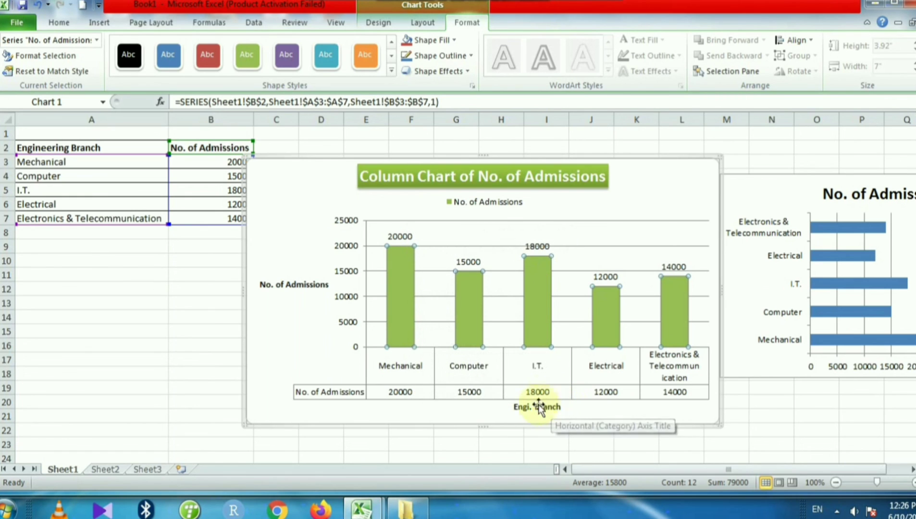
pyautogui.click(485, 181)
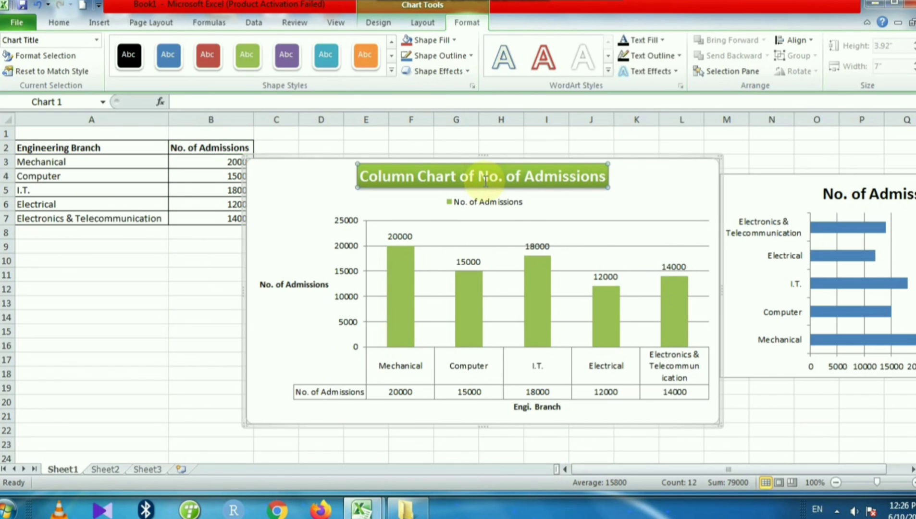
pyautogui.rightClick(486, 181)
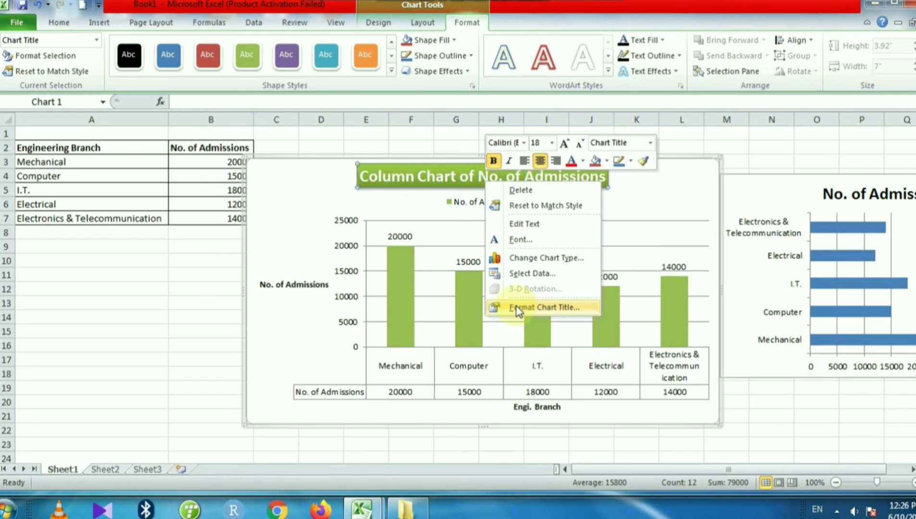
pyautogui.press('Escape')
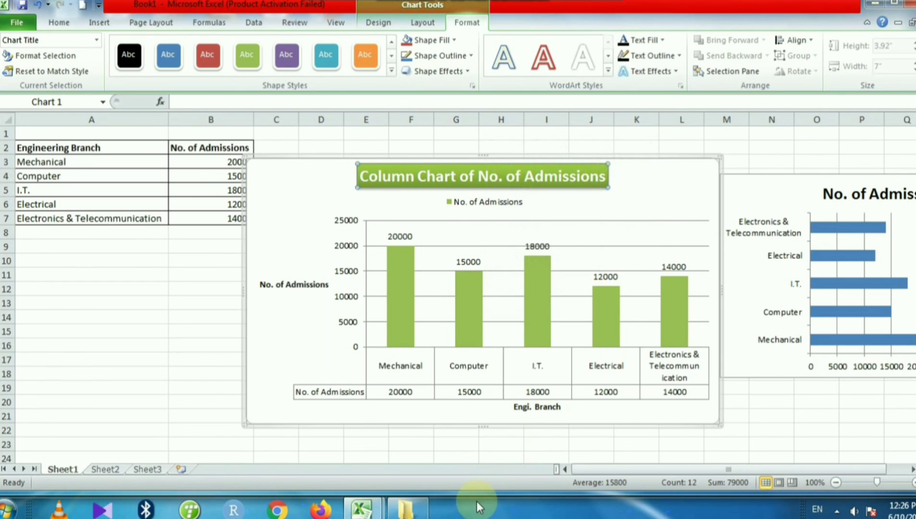
pyautogui.click(490, 443)
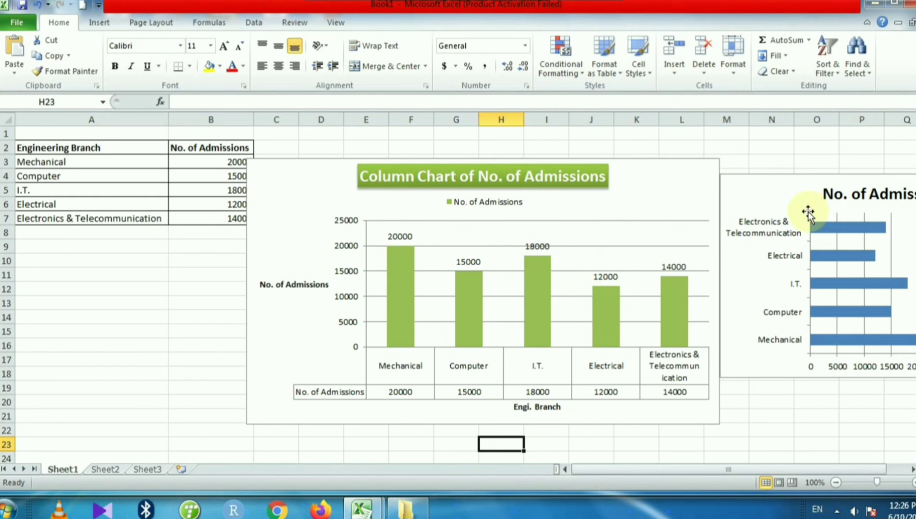
pyautogui.click(572, 443)
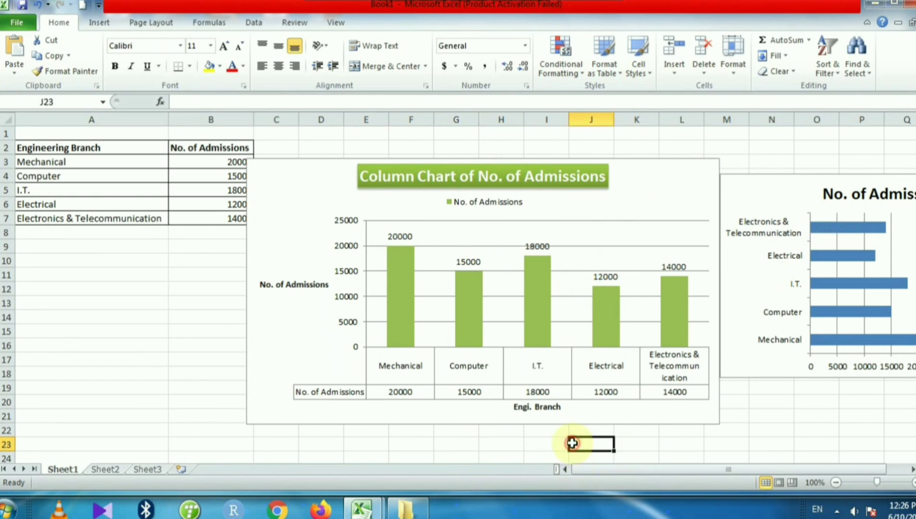